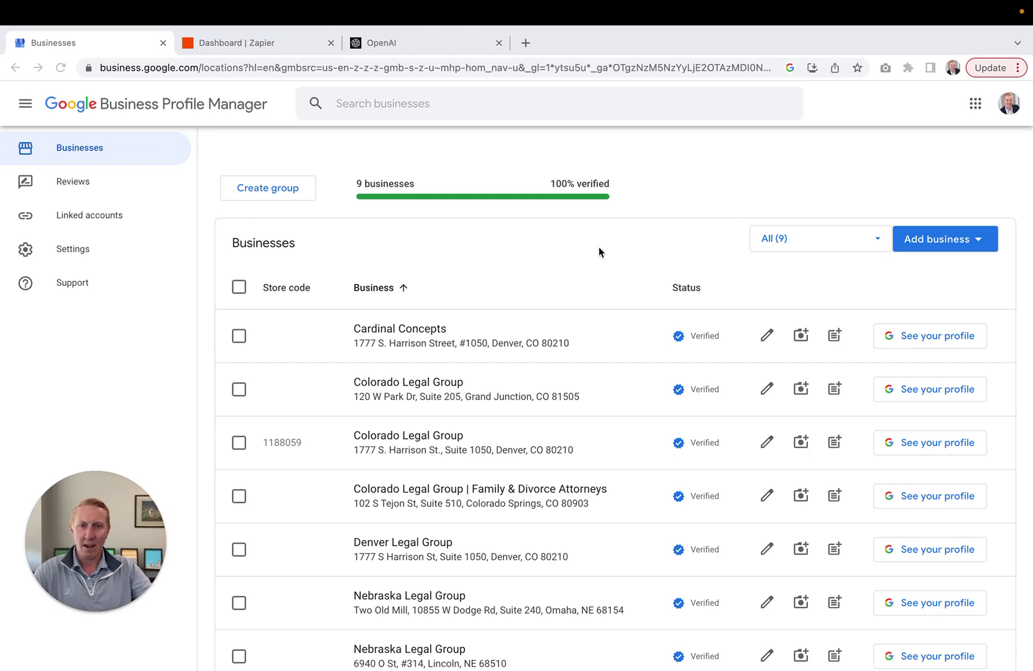
# Look over the businesses list, then switch to Zapier and create a new Zap
pyautogui.scroll(-4, 599, 248)
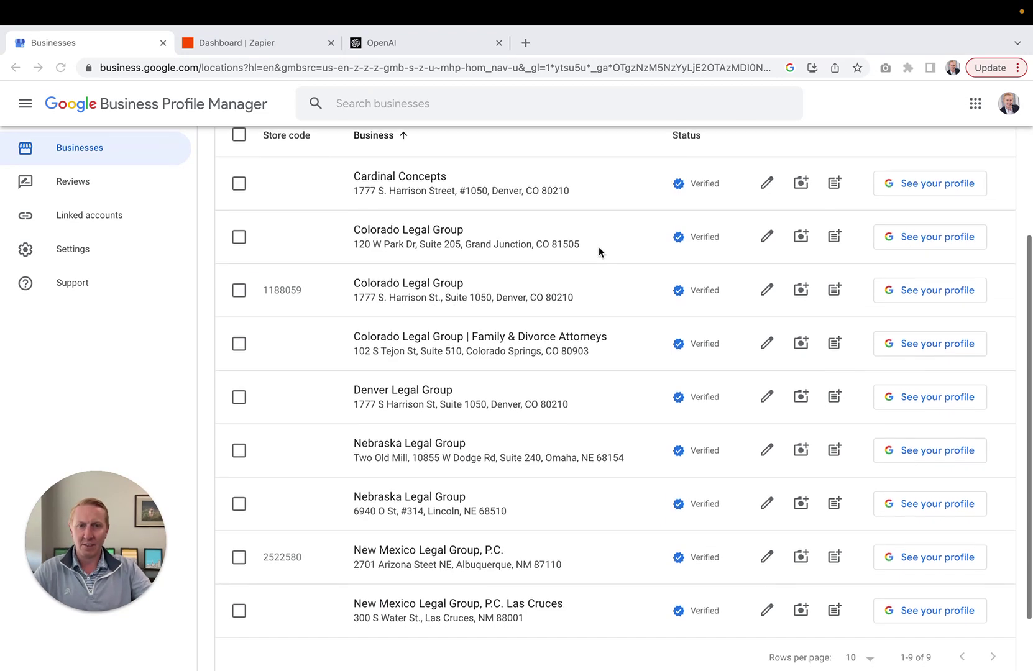
pyautogui.scroll(4, 599, 248)
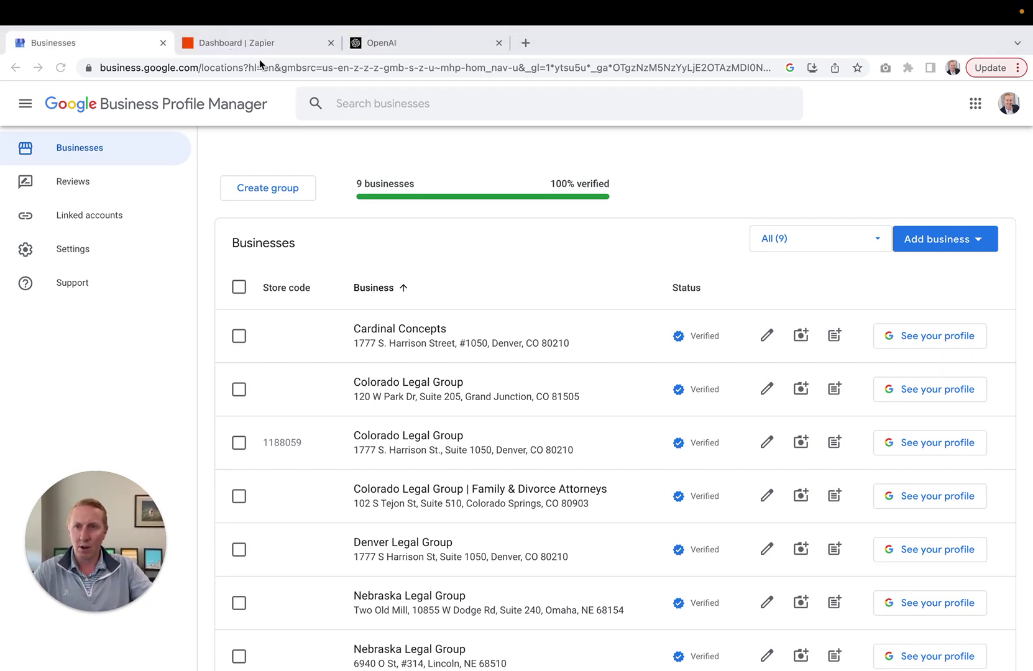
pyautogui.click(253, 45)
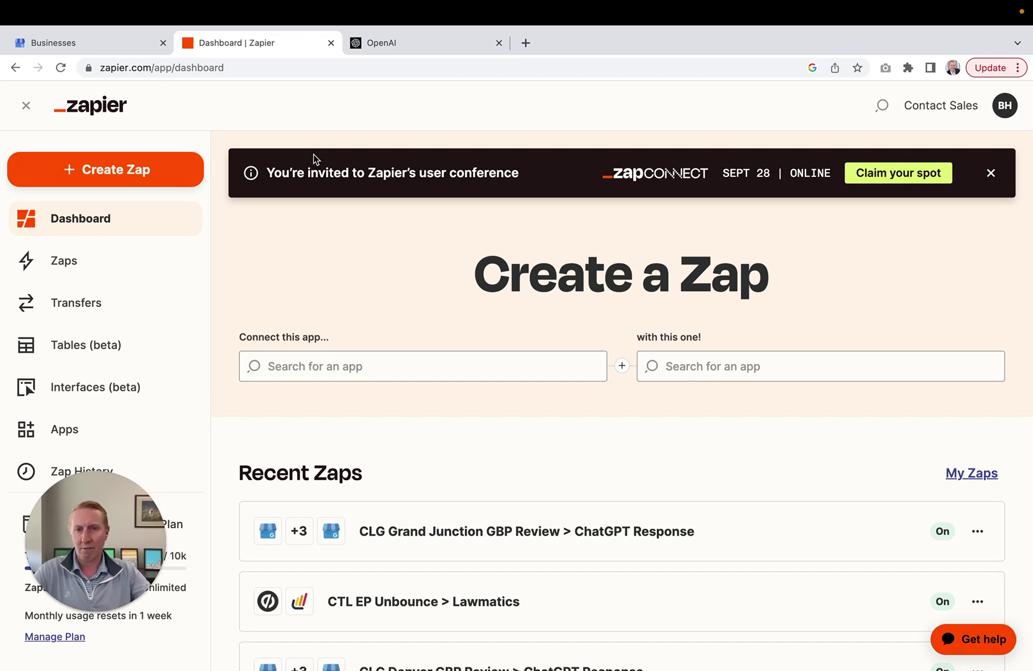
pyautogui.scroll(2, 408, 257)
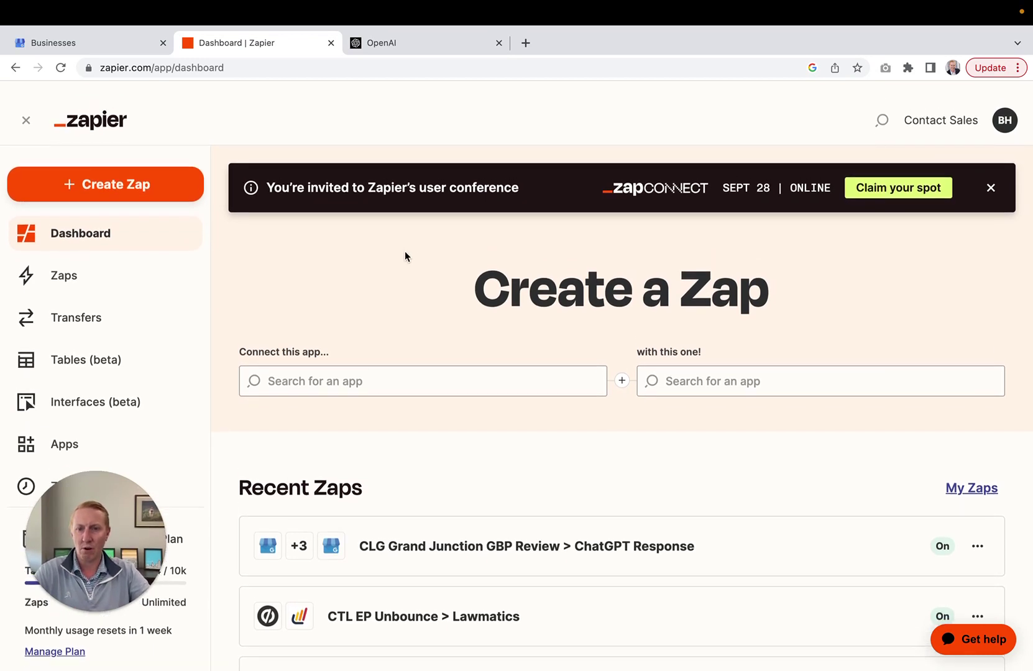
pyautogui.click(139, 171)
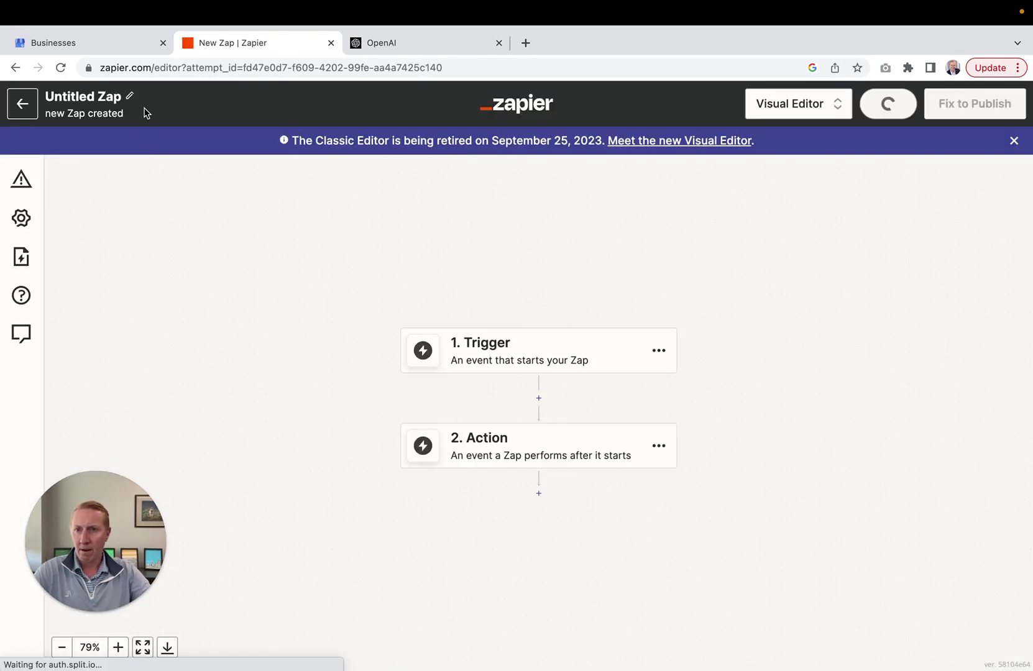
# Name the new Zap "CLG Colorado Springs GBP Review > ChatGPT Response"
pyautogui.click(88, 95)
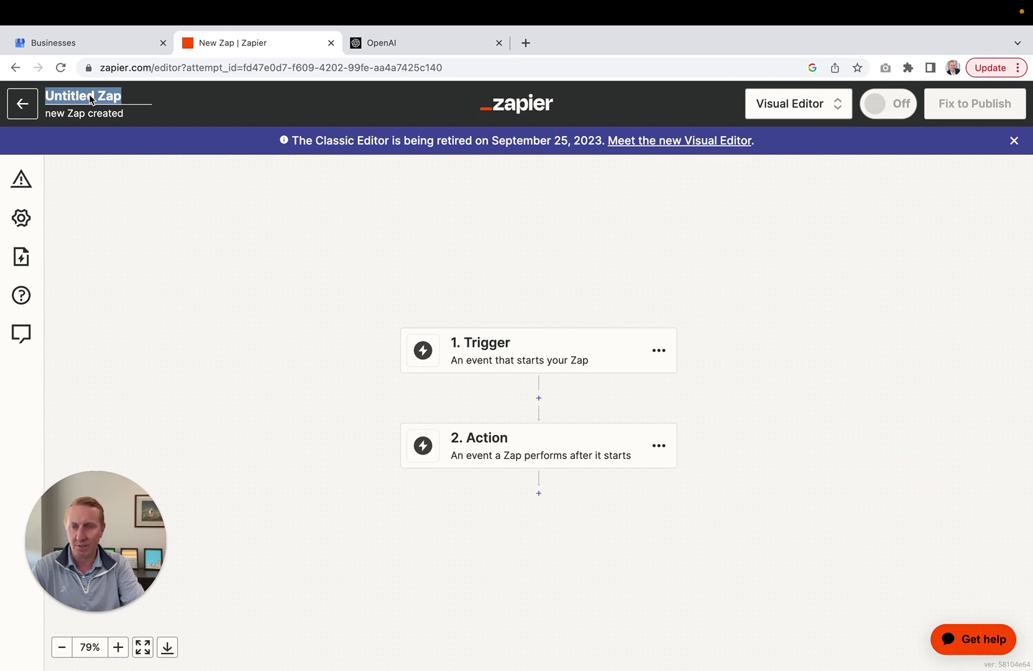
pyautogui.write('CLG')
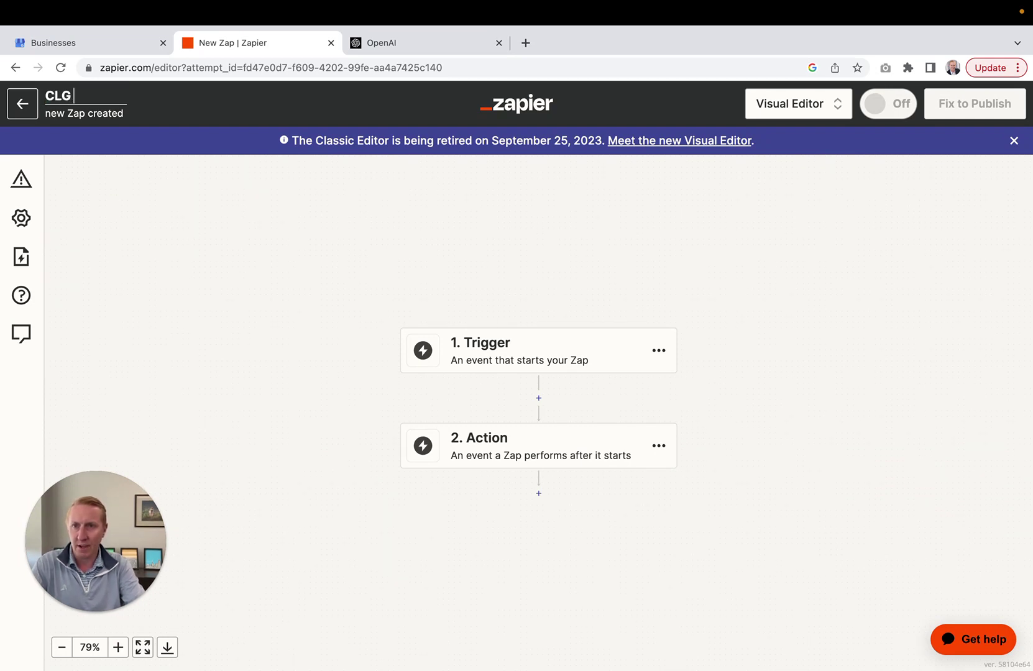
pyautogui.write(' Colorado Springs GBP Review > ChatGPT Respon')
pyautogui.press('Return')
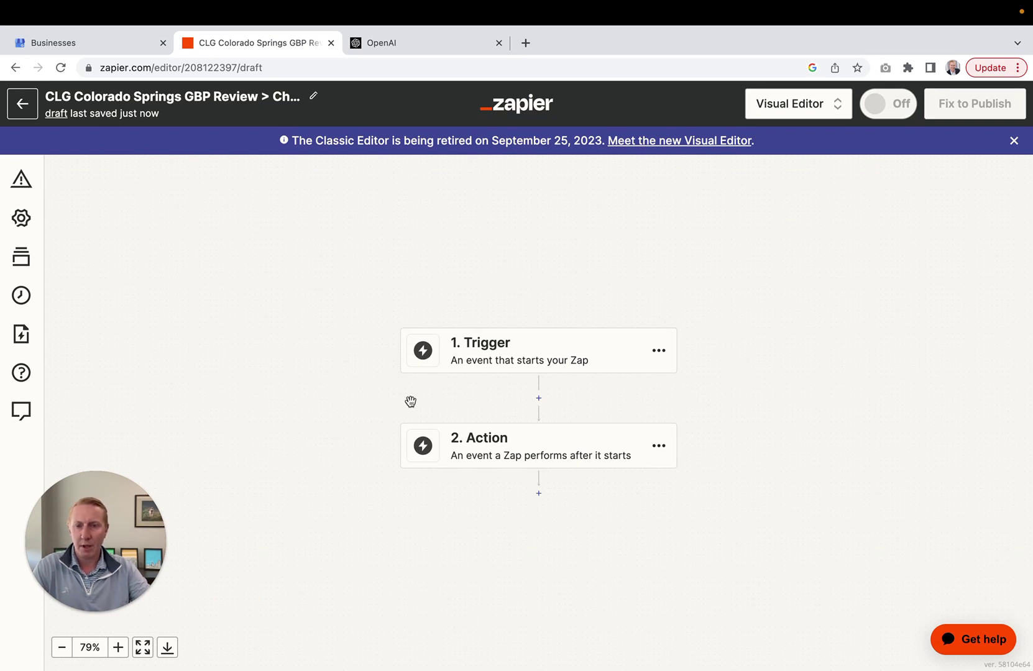
# Find Google My Business among the Google apps and set it as the Zap's trigger app
pyautogui.click(485, 358)
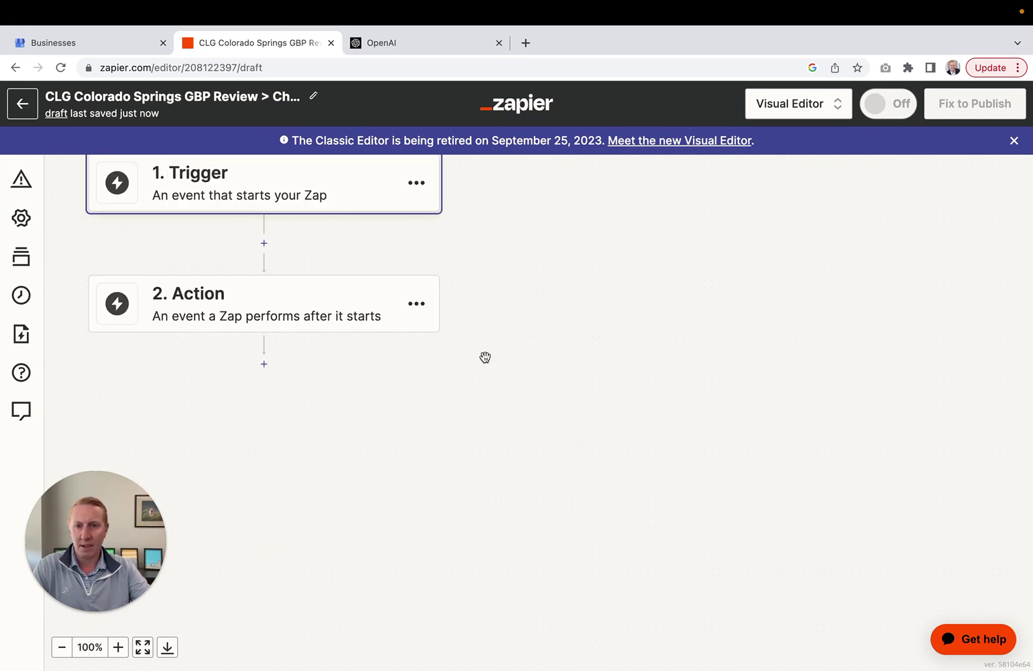
pyautogui.click(227, 196)
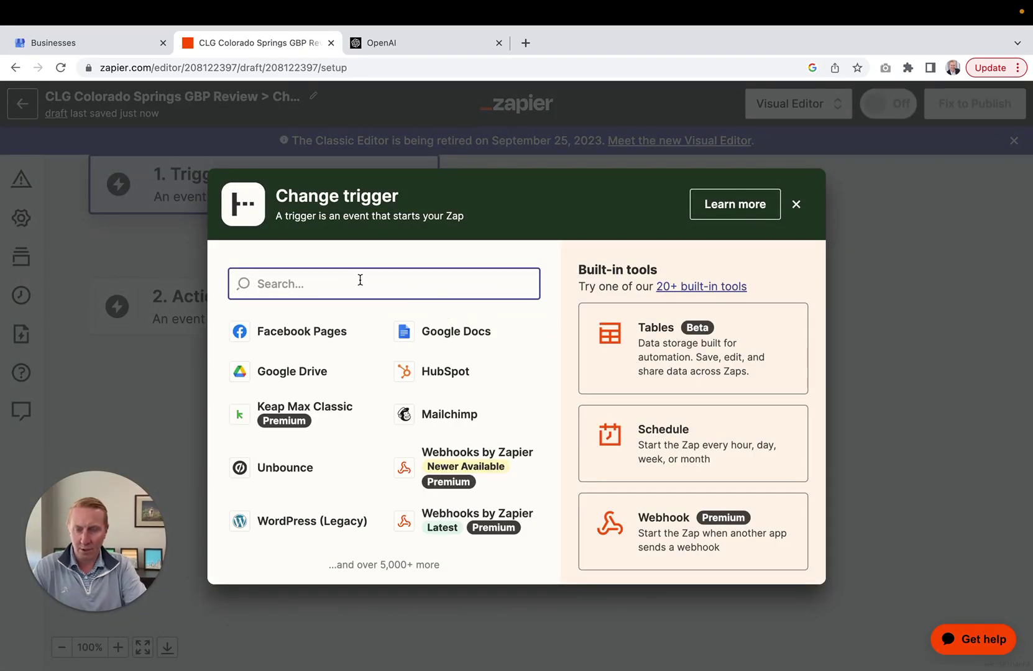
pyautogui.write('Google')
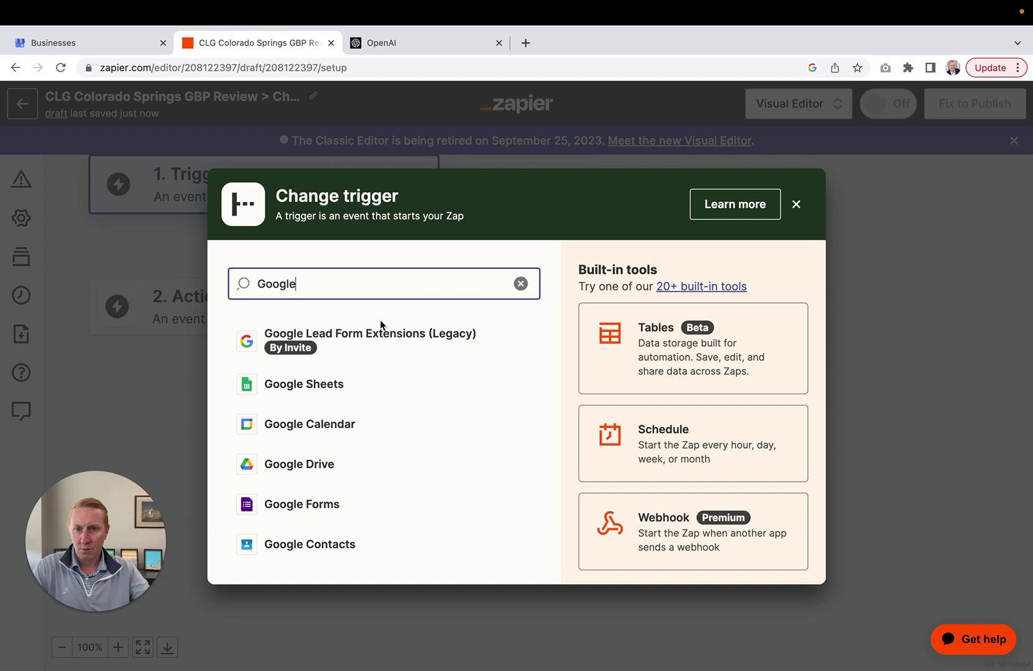
pyautogui.scroll(-4, 374, 412)
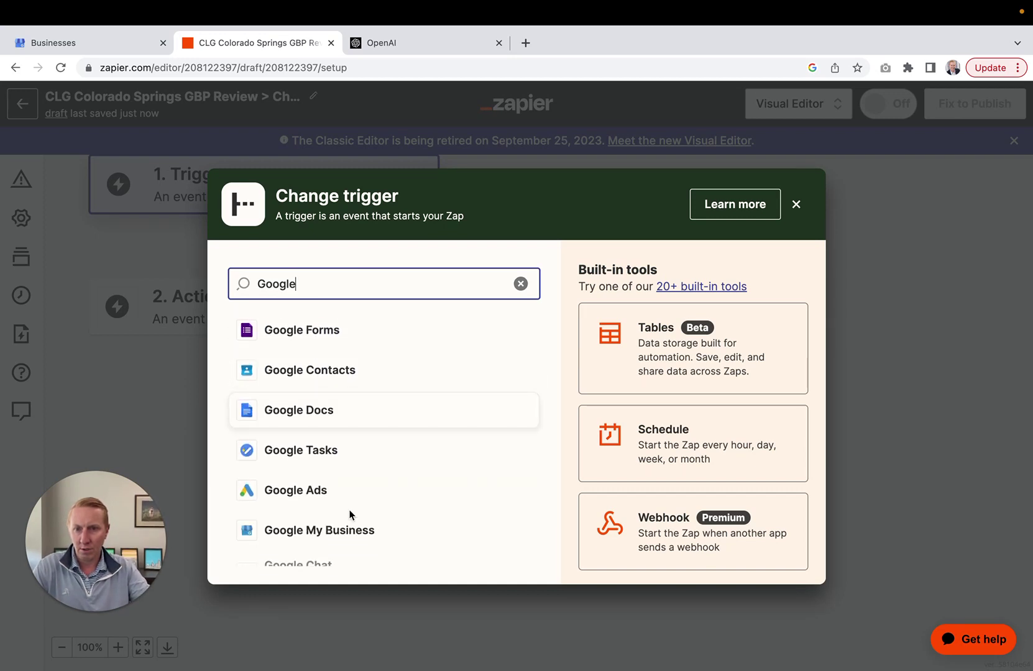
pyautogui.click(349, 534)
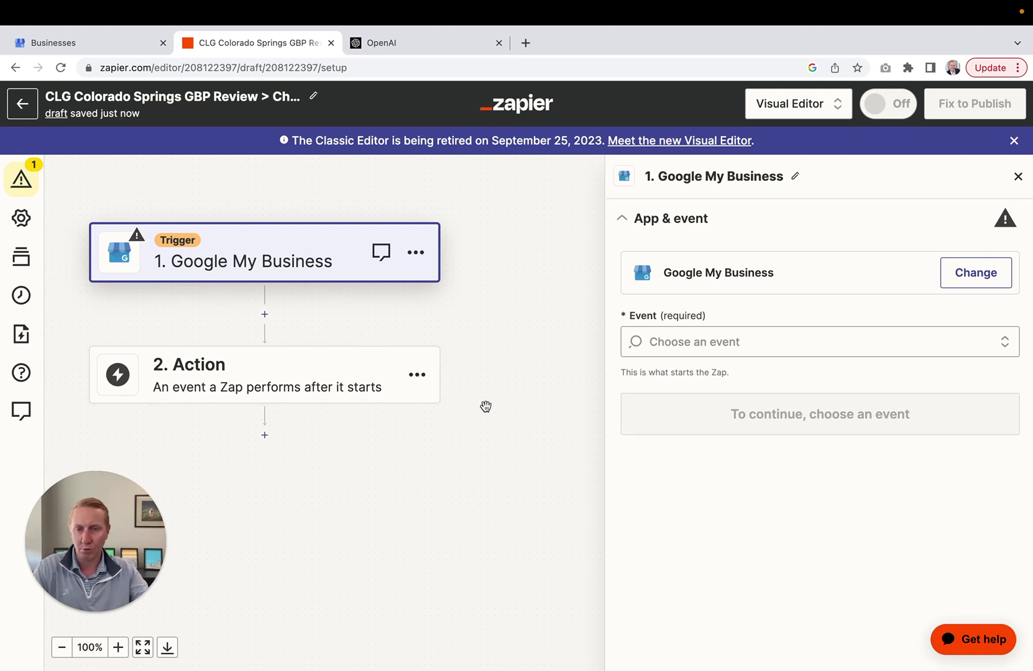
# Set the trigger event to New Review and accept the already connected Google My Business account
pyautogui.click(666, 343)
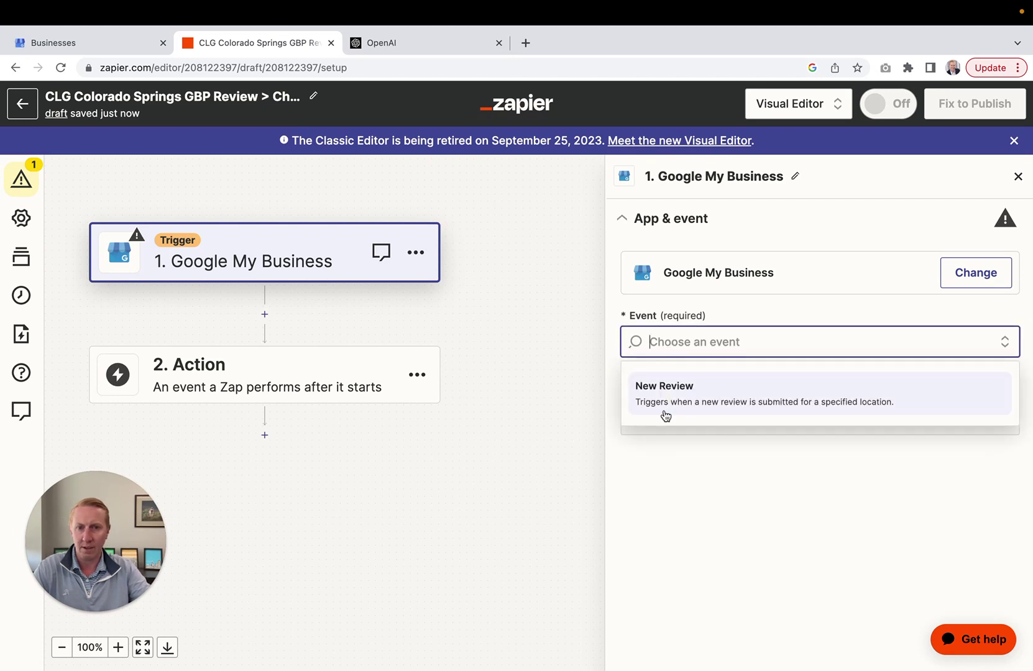
pyautogui.click(664, 413)
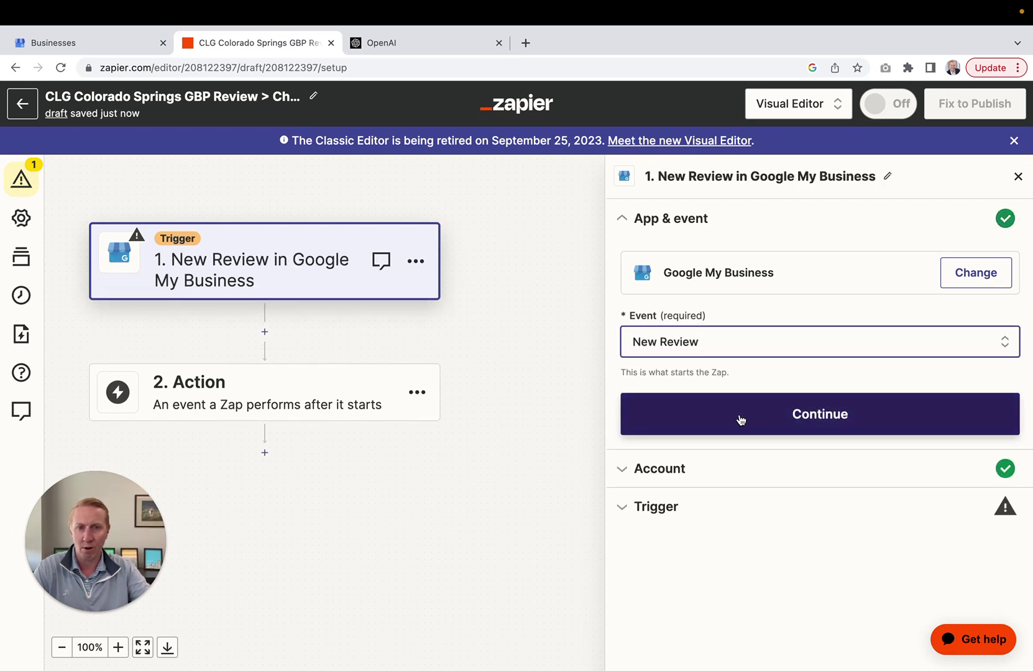
pyautogui.click(765, 422)
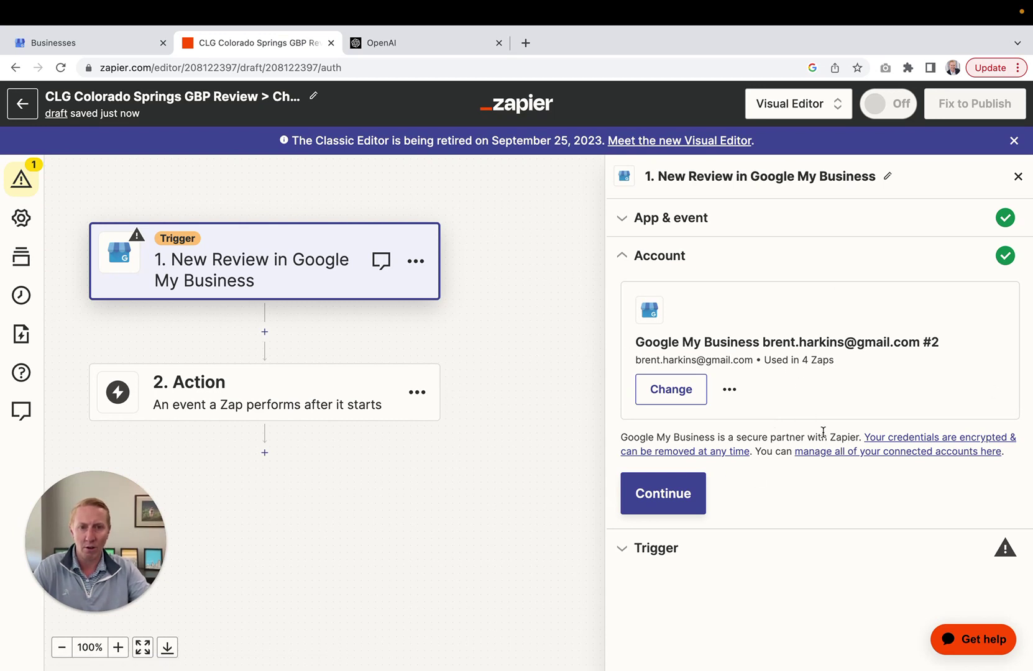
pyautogui.click(678, 501)
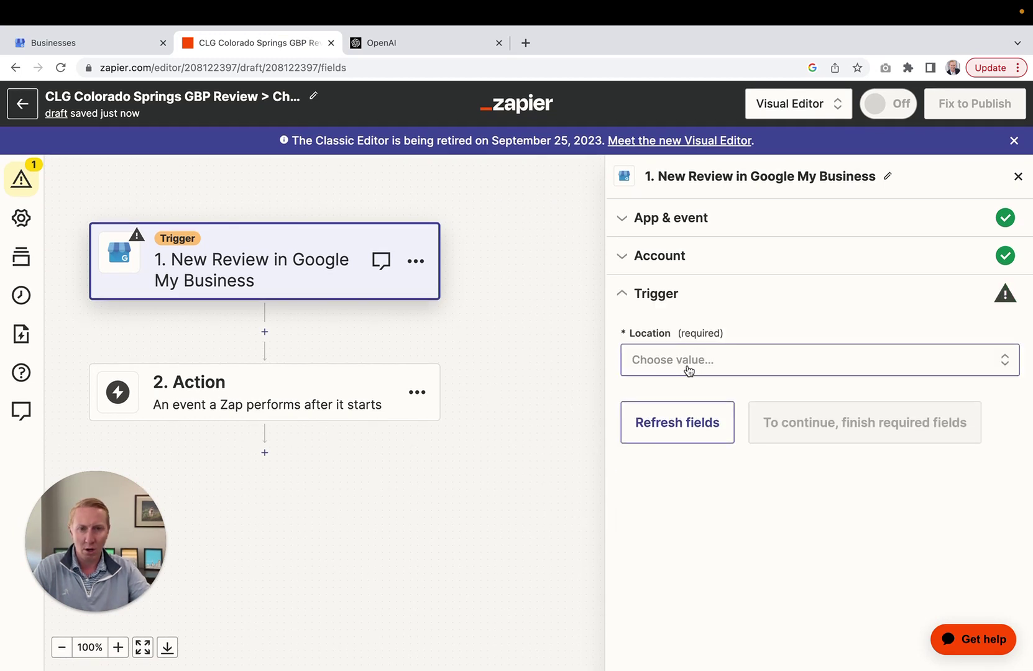
# Set the trigger's location to Colorado Legal Group | Family & Divorce Attorneys and proceed to the trigger test
pyautogui.click(688, 372)
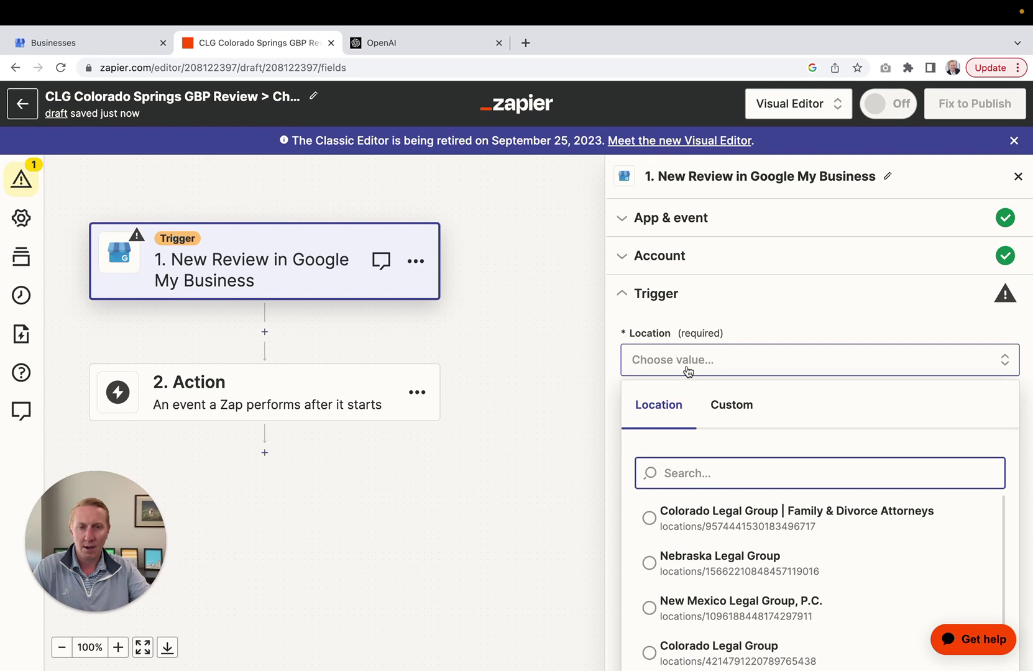
pyautogui.click(706, 513)
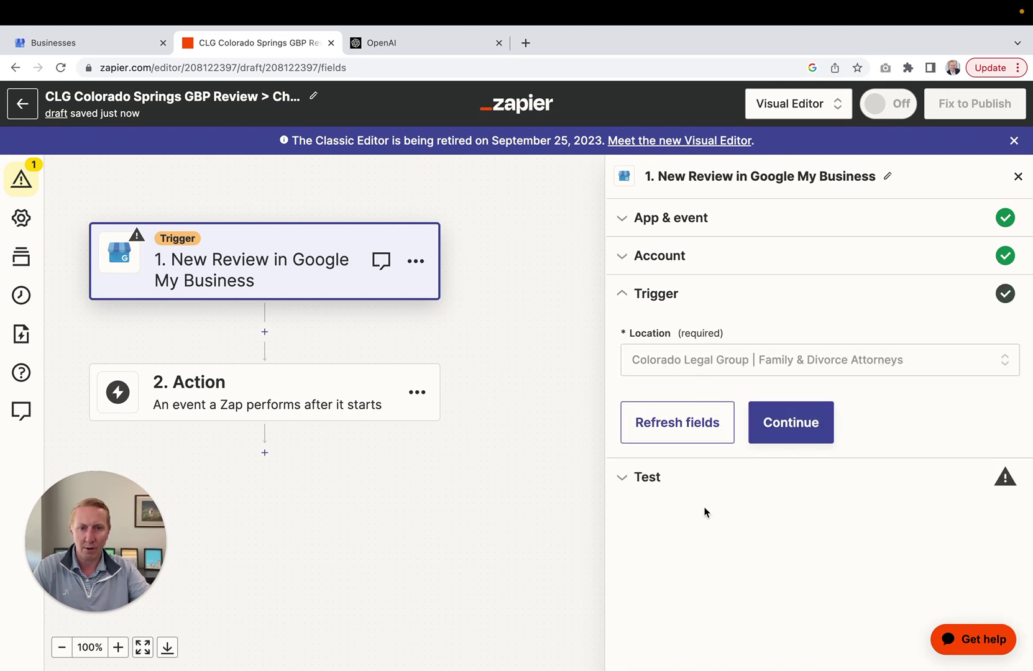
pyautogui.click(818, 428)
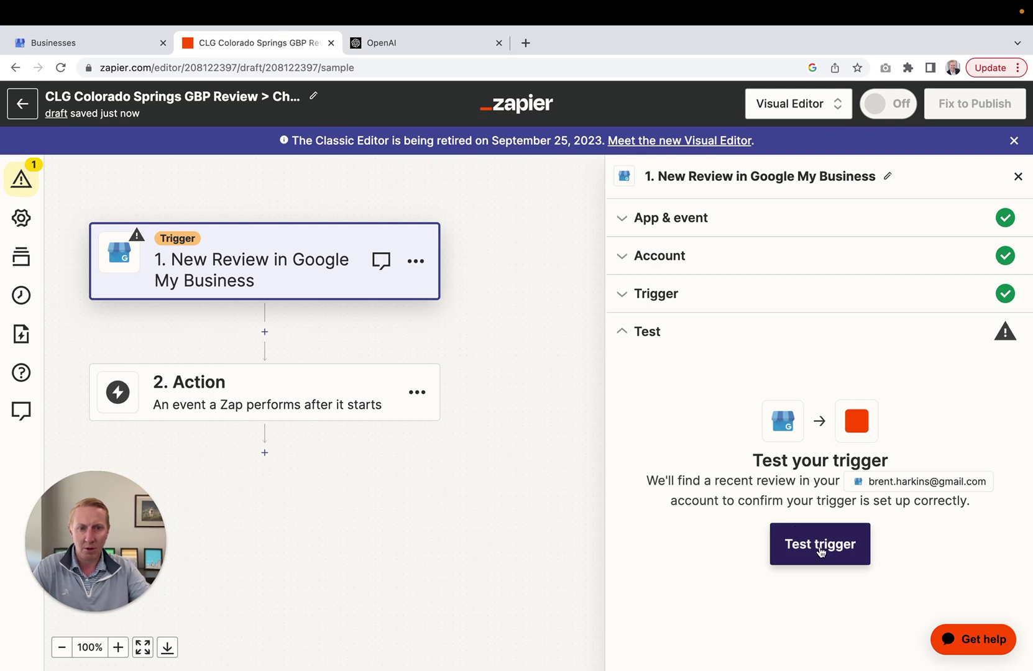
# Test the trigger, review the sample data of Review C and continue with that record
pyautogui.click(820, 544)
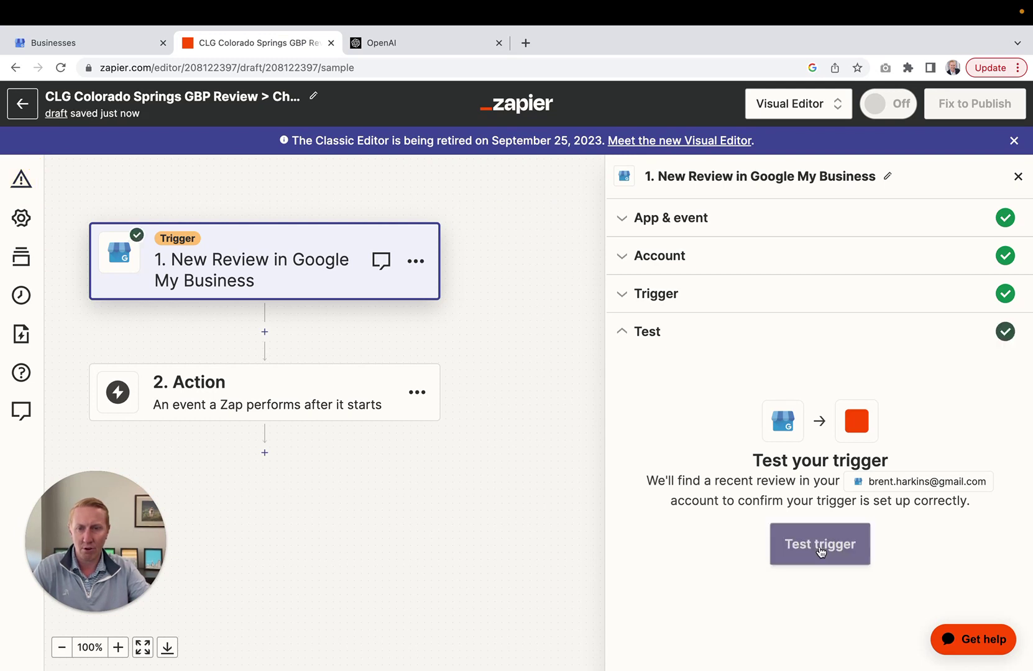
pyautogui.scroll(-3, 919, 535)
pyautogui.scroll(-4, 919, 535)
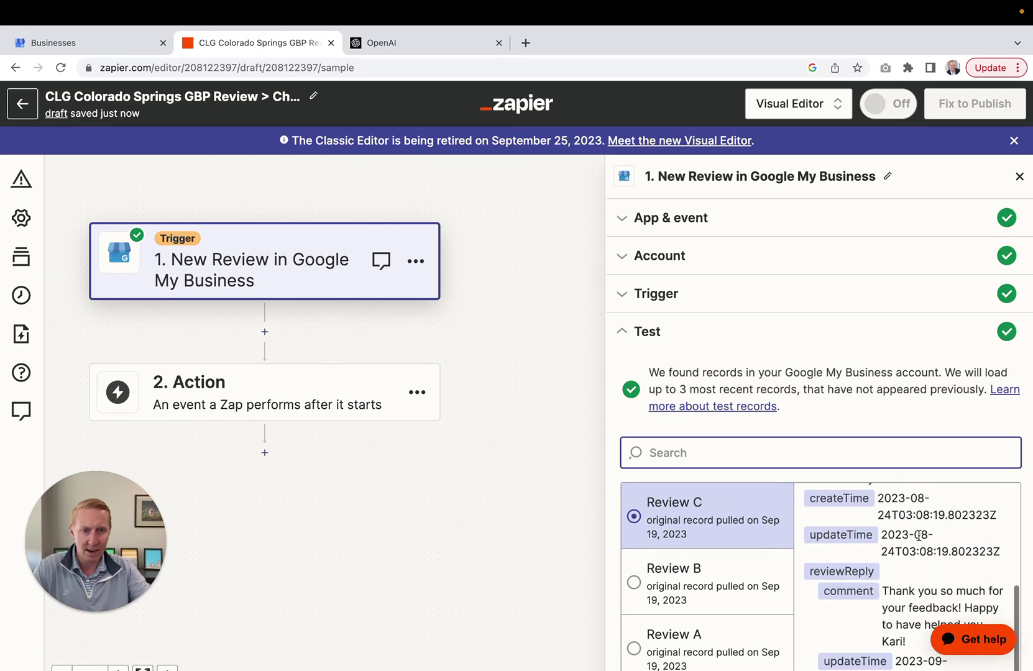
pyautogui.scroll(-3, 915, 533)
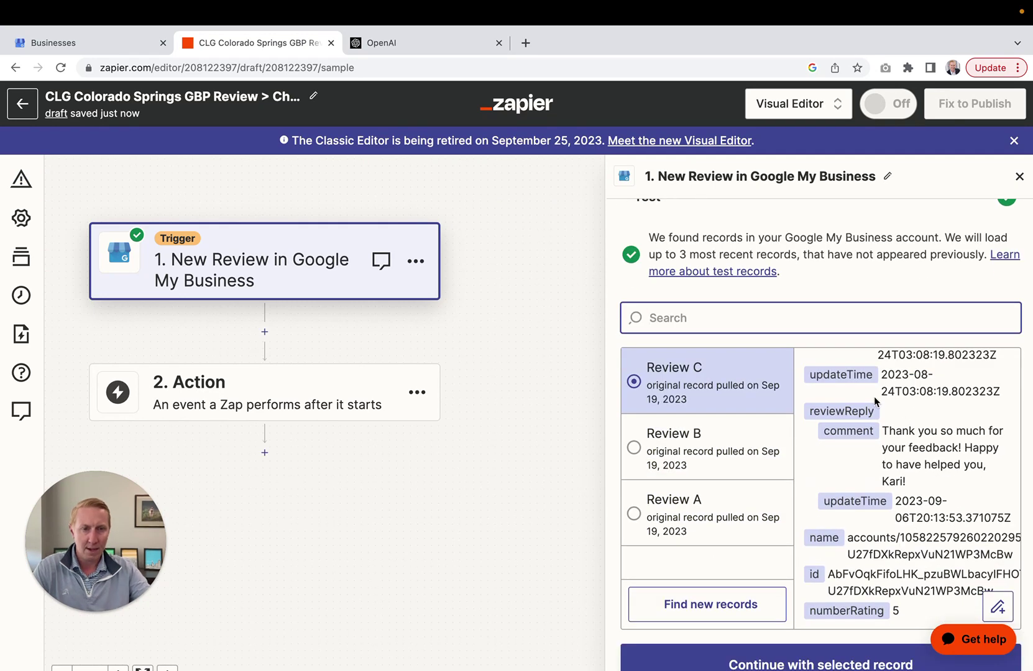
pyautogui.click(753, 666)
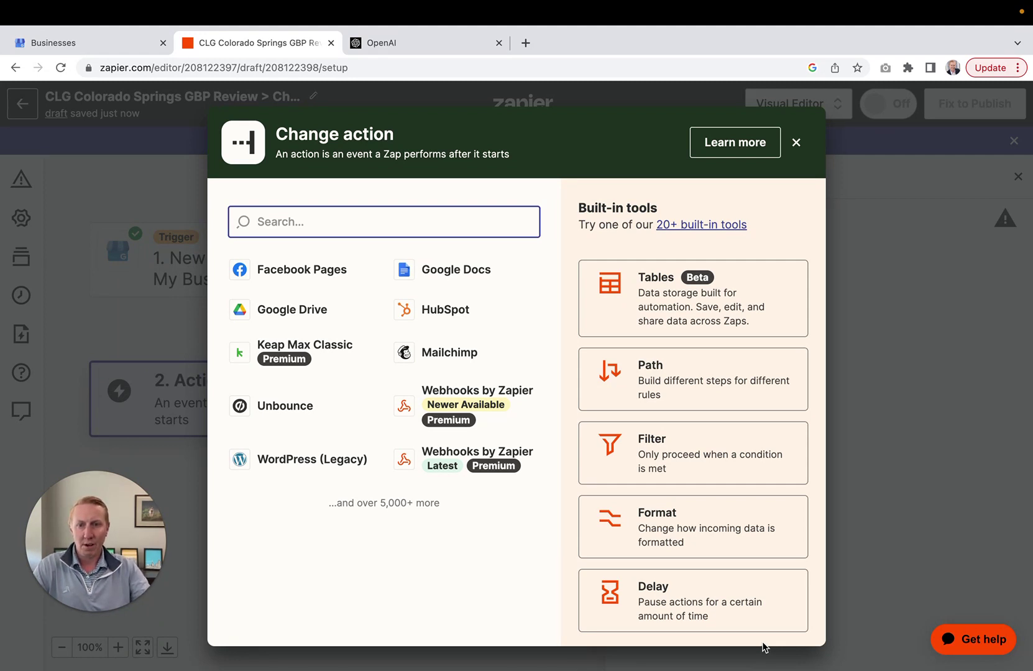
# Make the second step a Filter and set the field it checks to the review's Number Rating
pyautogui.click(654, 455)
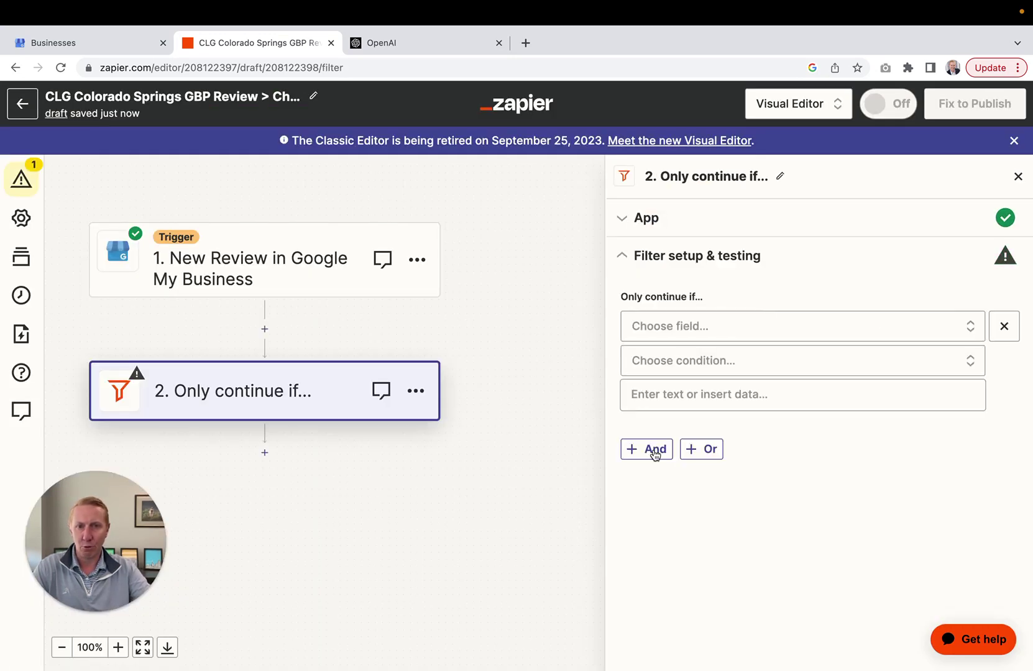
pyautogui.click(694, 327)
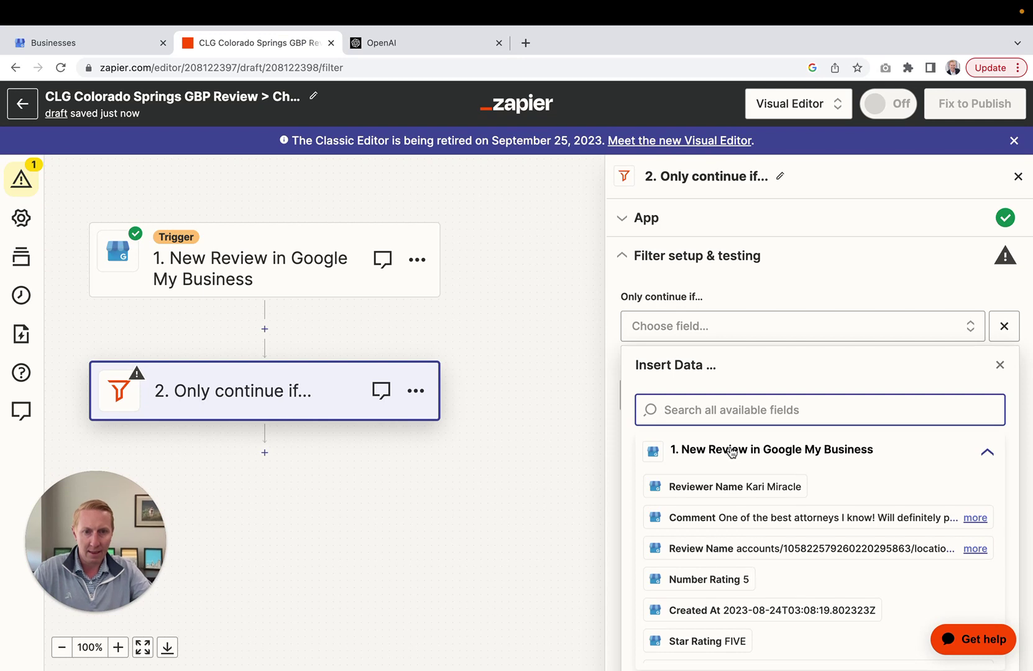
pyautogui.click(719, 580)
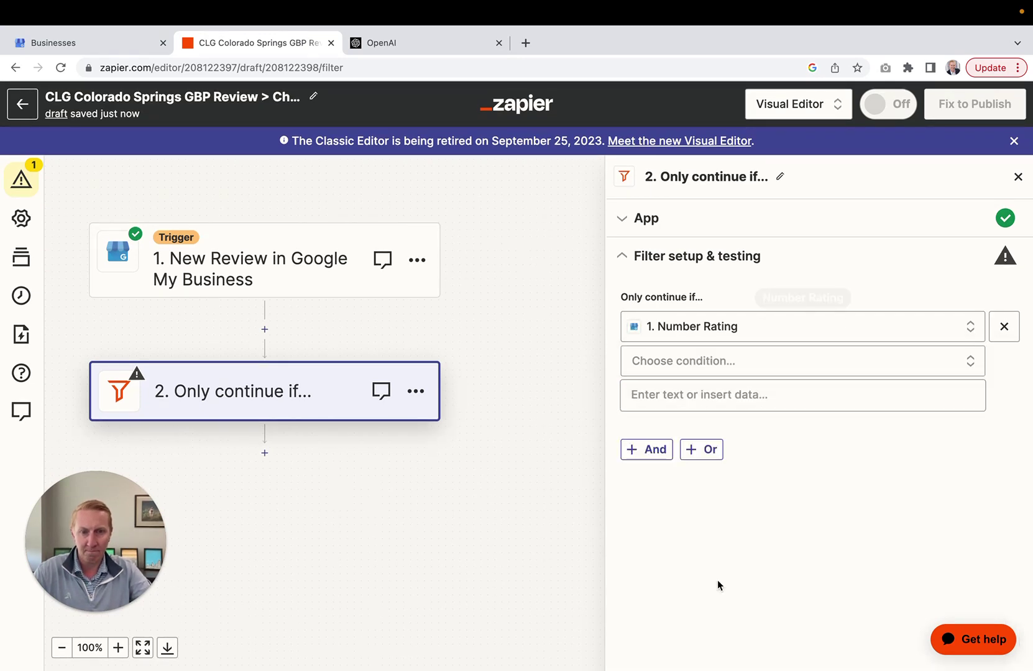
# Set the filter's condition to (Number) Greater than with the value 3 and continue to its test
pyautogui.click(697, 365)
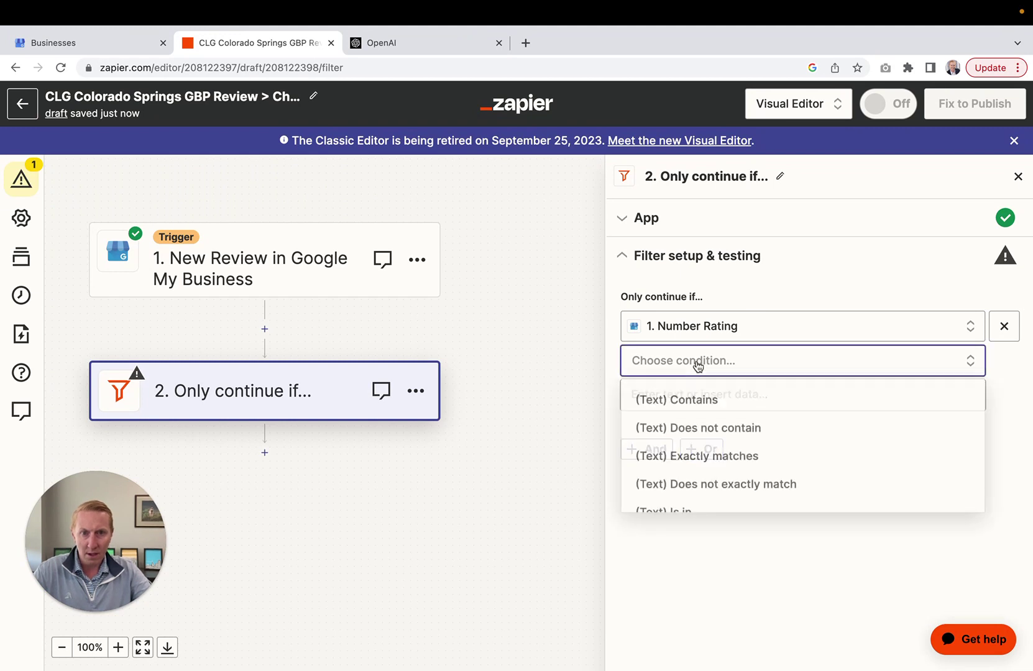
pyautogui.scroll(-3, 713, 468)
pyautogui.scroll(-4, 713, 470)
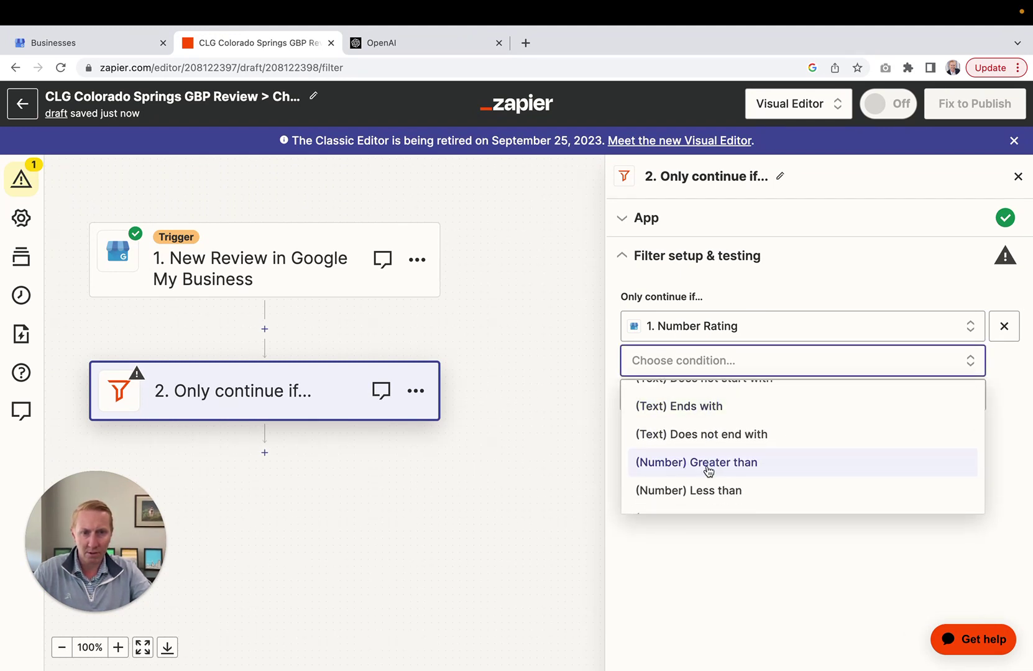
pyautogui.scroll(-5, 707, 462)
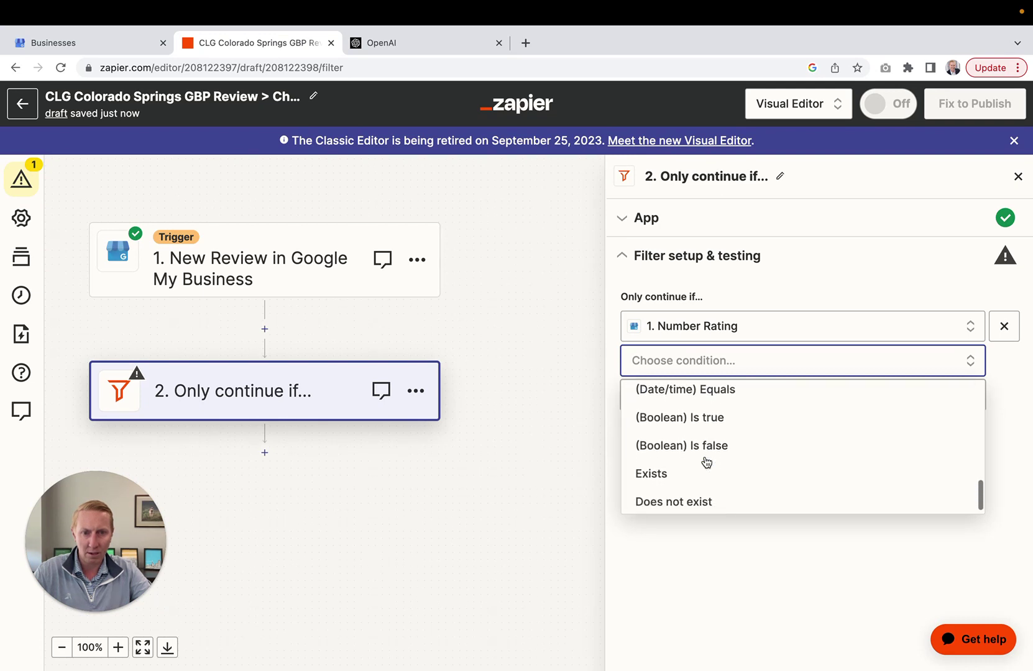
pyautogui.scroll(3, 707, 462)
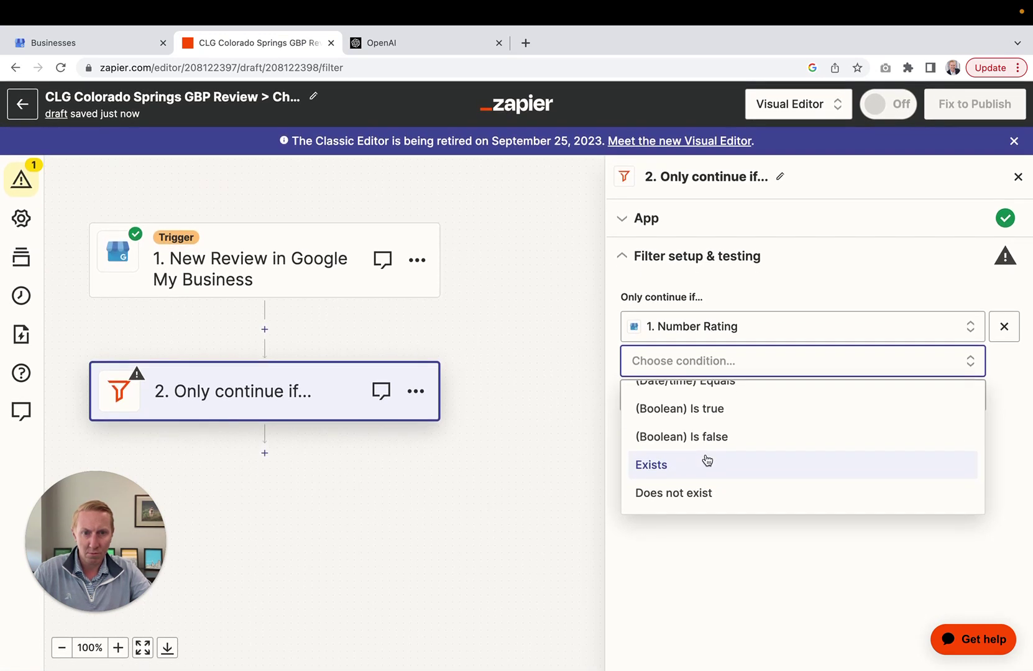
pyautogui.scroll(2, 707, 462)
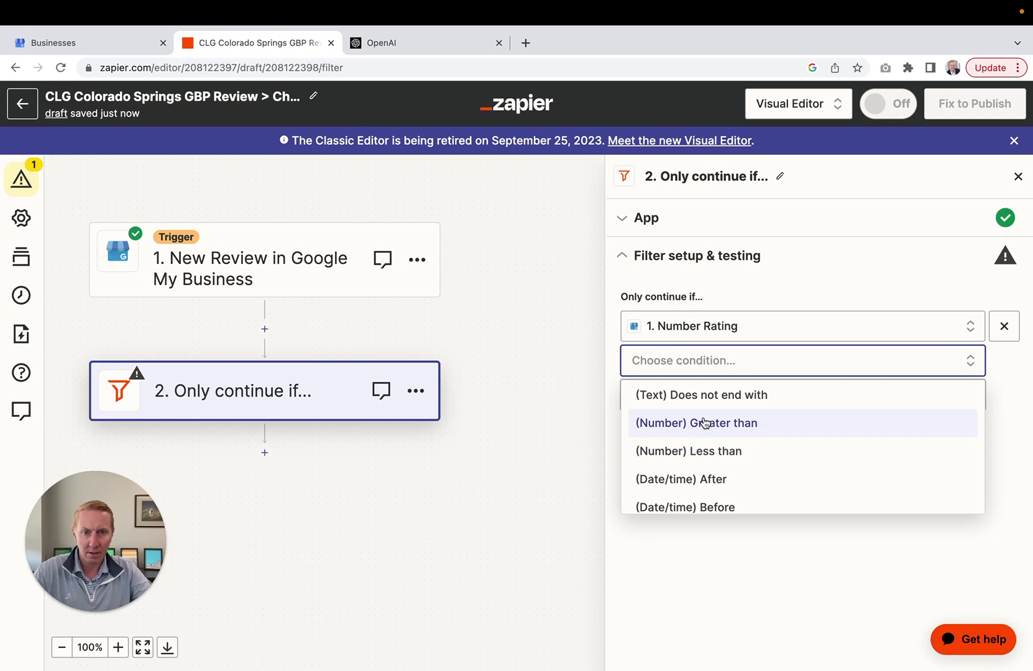
pyautogui.click(703, 423)
pyautogui.click(699, 396)
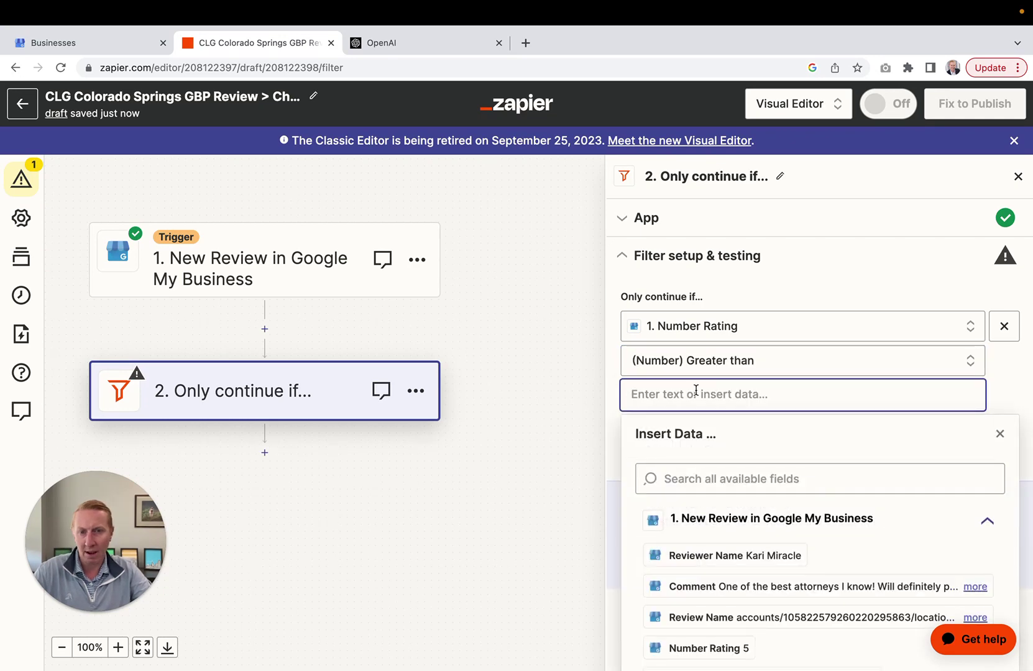
pyautogui.write('3')
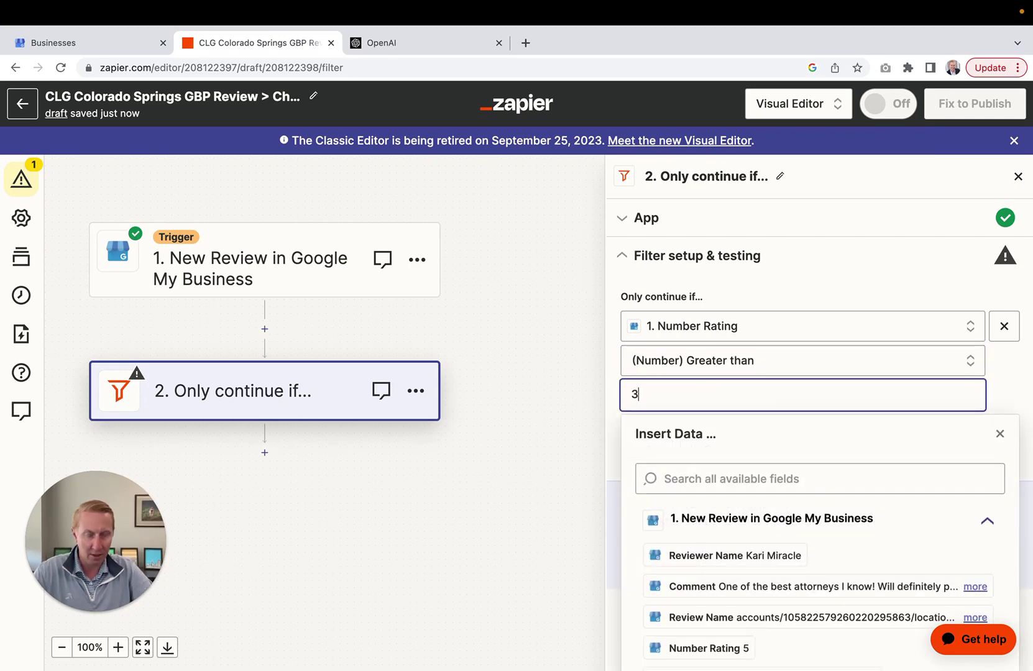
pyautogui.click(587, 393)
pyautogui.click(681, 573)
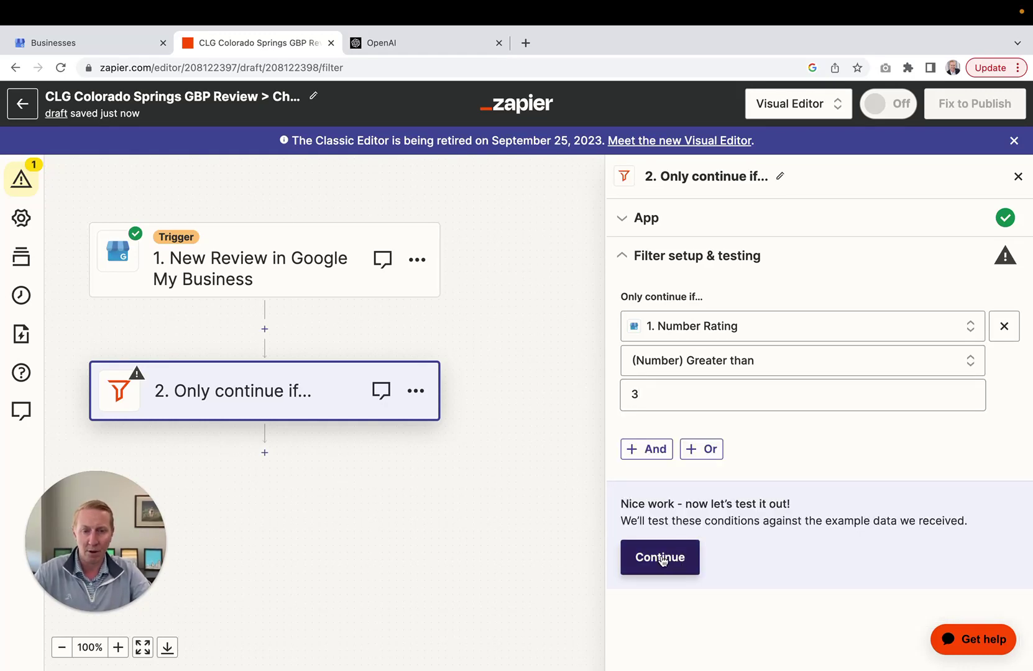
# Test the filter against the sample review and add OpenAI (GPT-3, DALL-E, Whisper) as the third step
pyautogui.click(661, 559)
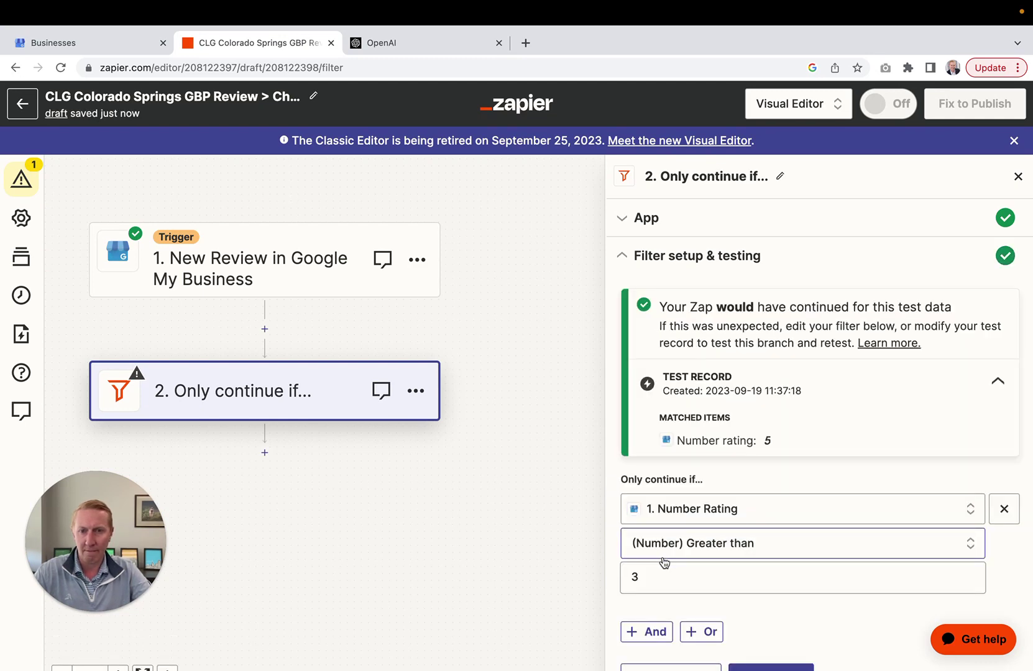
pyautogui.scroll(-1, 781, 647)
pyautogui.click(771, 660)
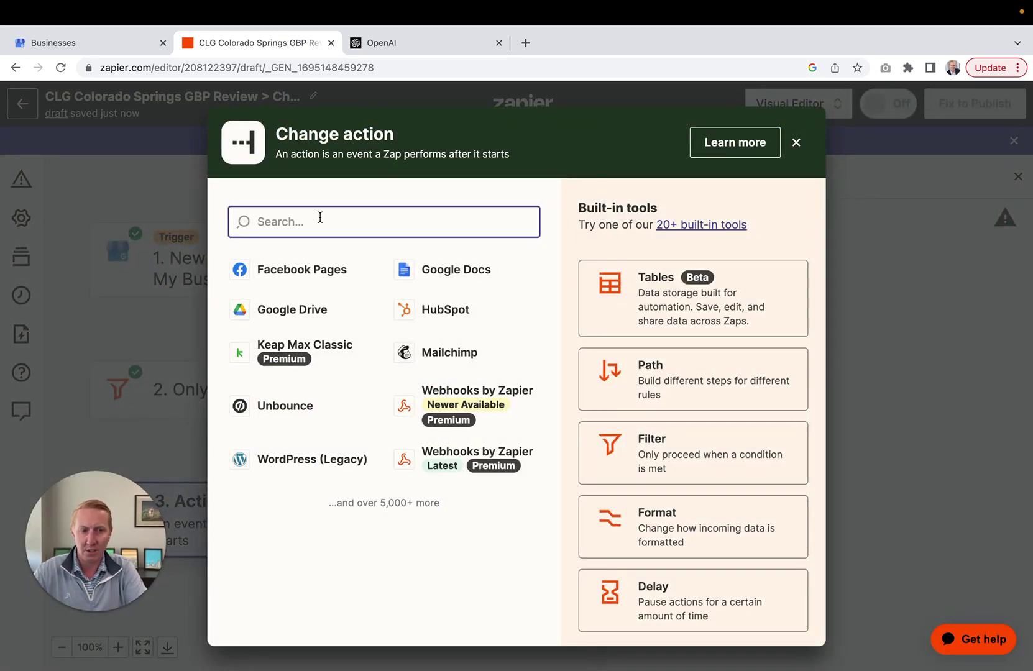
pyautogui.write('open')
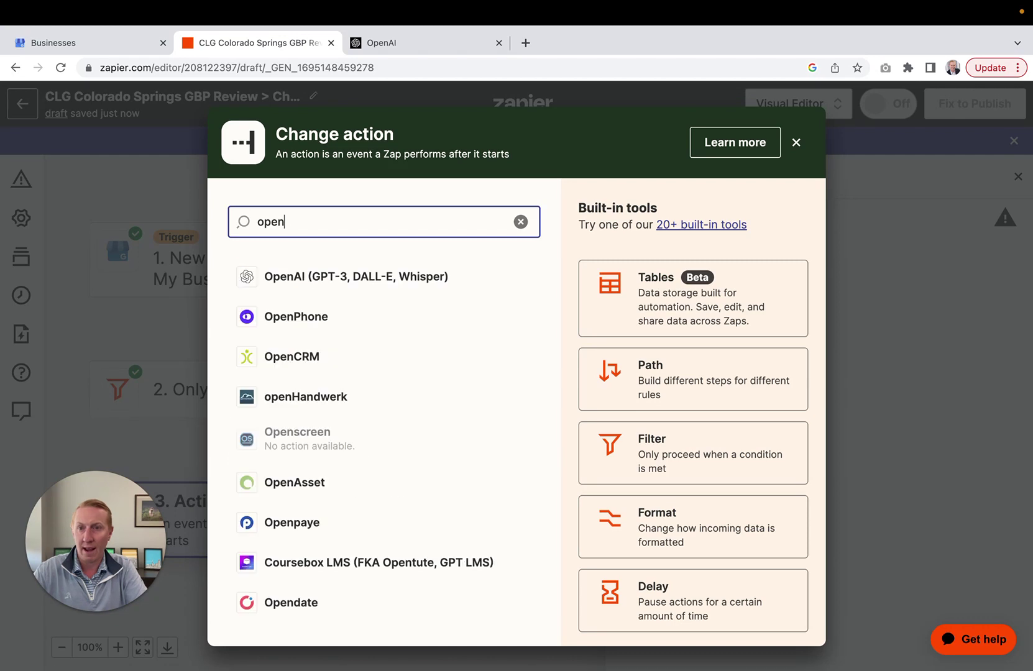
pyautogui.click(333, 279)
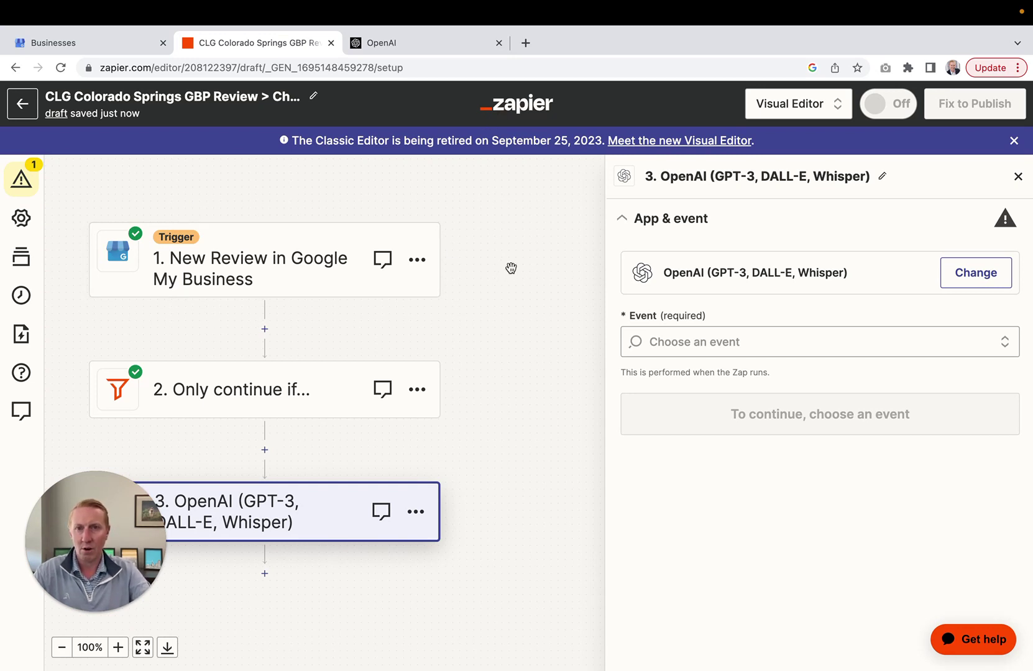
# Switch to the OpenAI site, log in to the API platform, view the account's API keys and return to the Zap
pyautogui.click(392, 42)
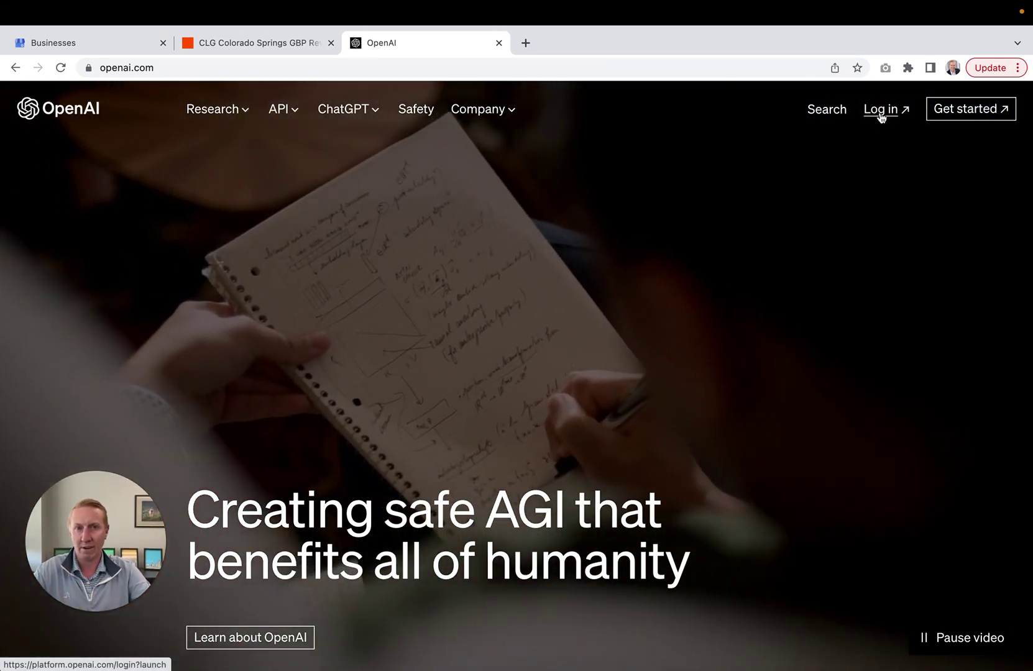
pyautogui.click(882, 112)
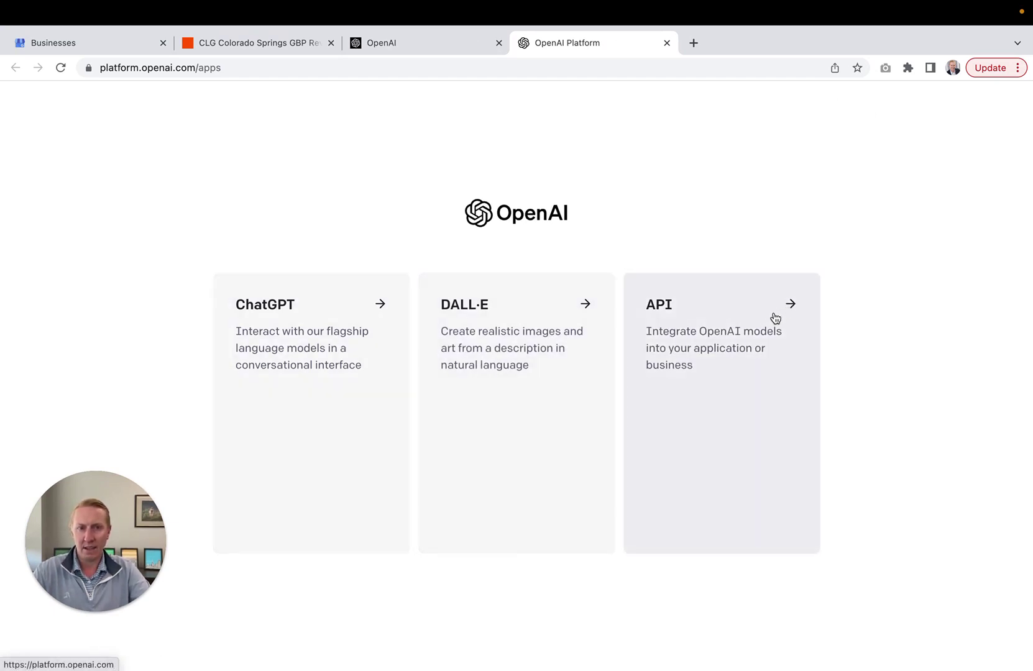
pyautogui.click(726, 345)
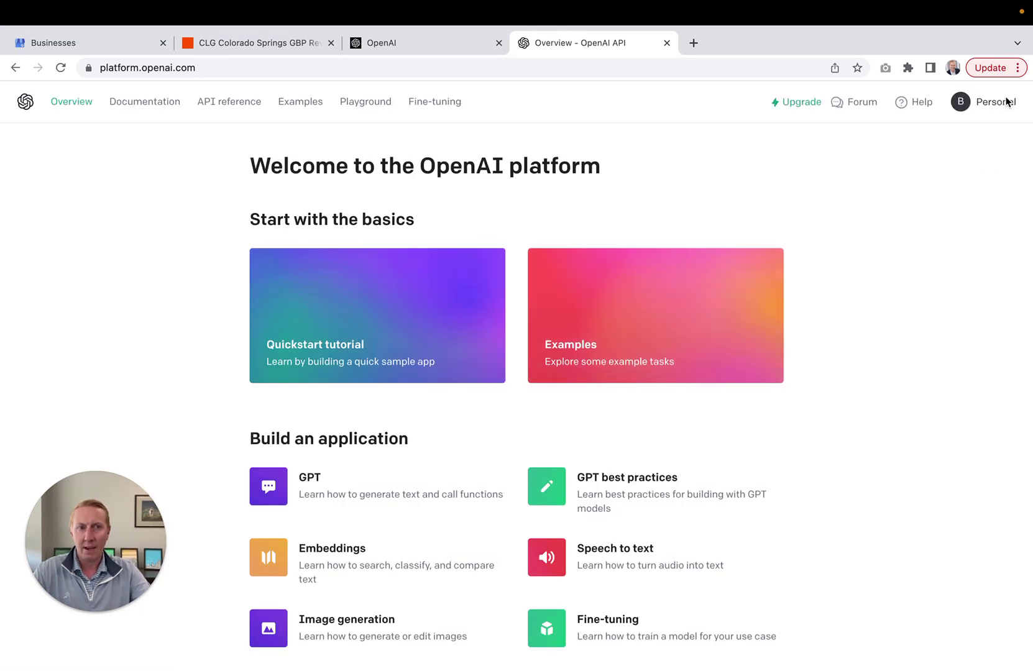
pyautogui.click(974, 107)
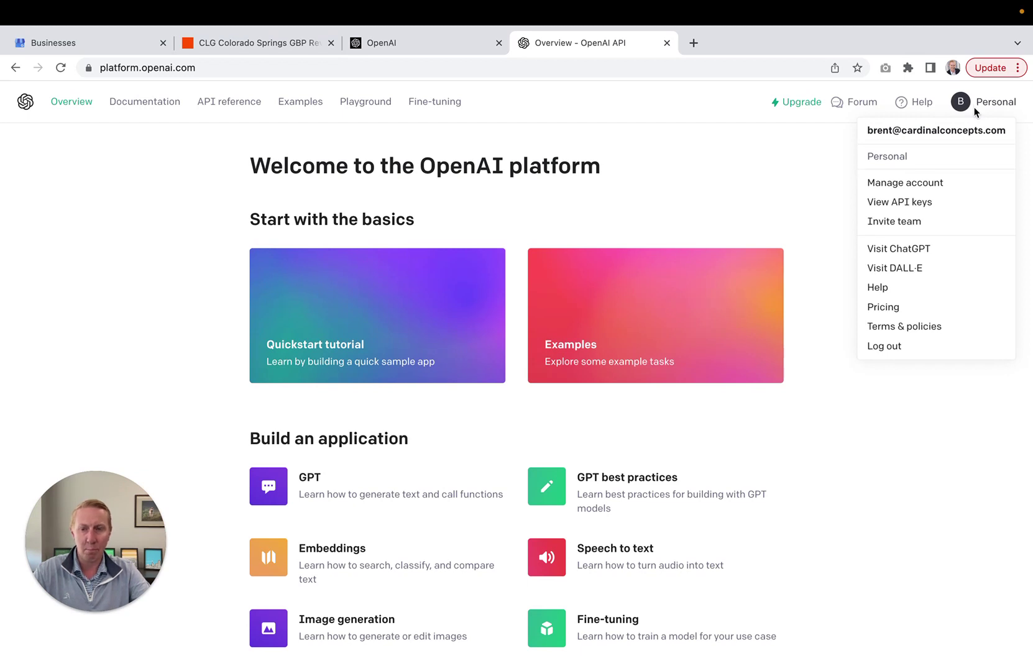
pyautogui.click(956, 202)
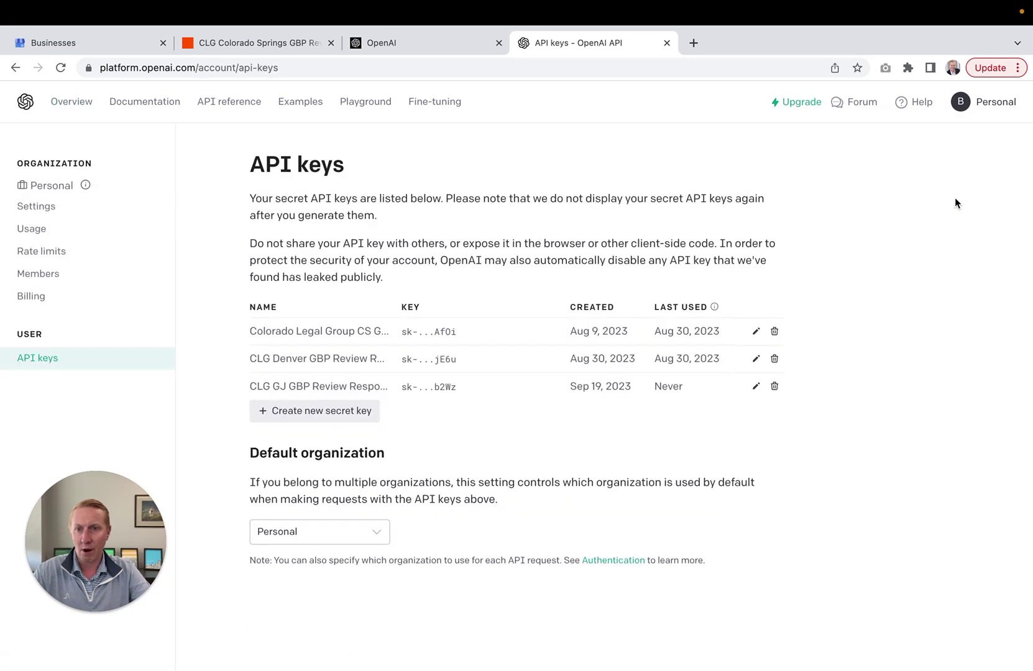
pyautogui.click(261, 41)
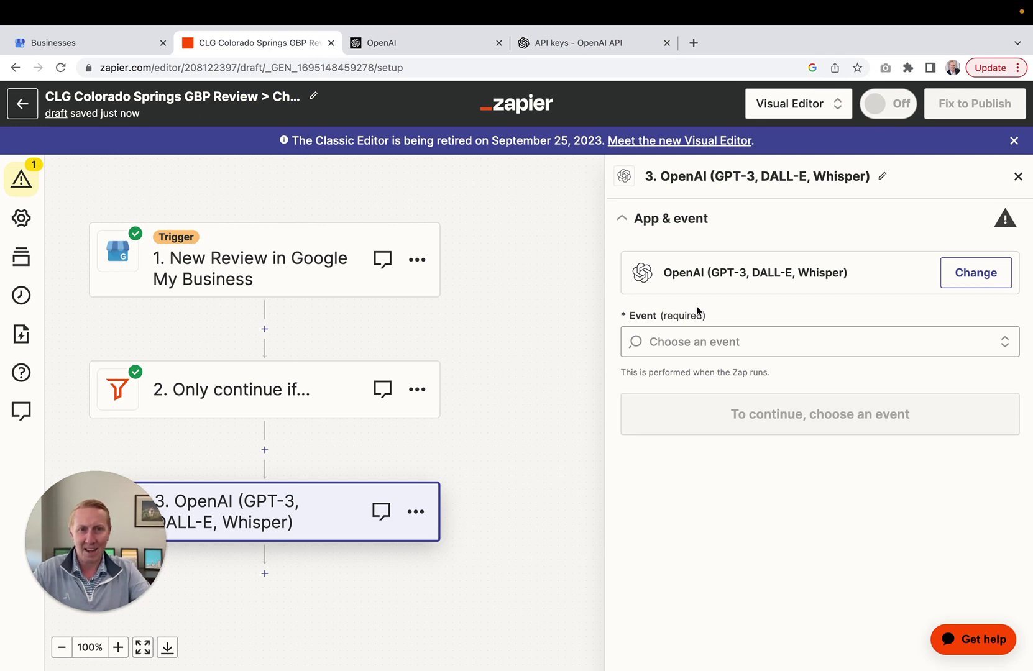
# Set the OpenAI step's event to Send Prompt and continue to its account settings
pyautogui.click(657, 339)
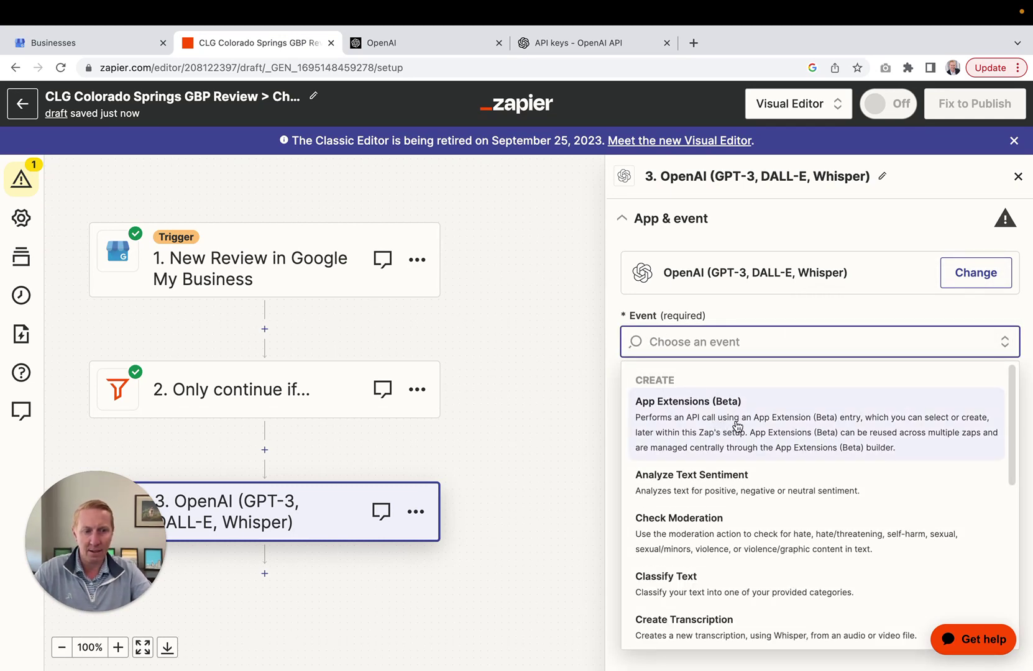
pyautogui.scroll(-5, 737, 425)
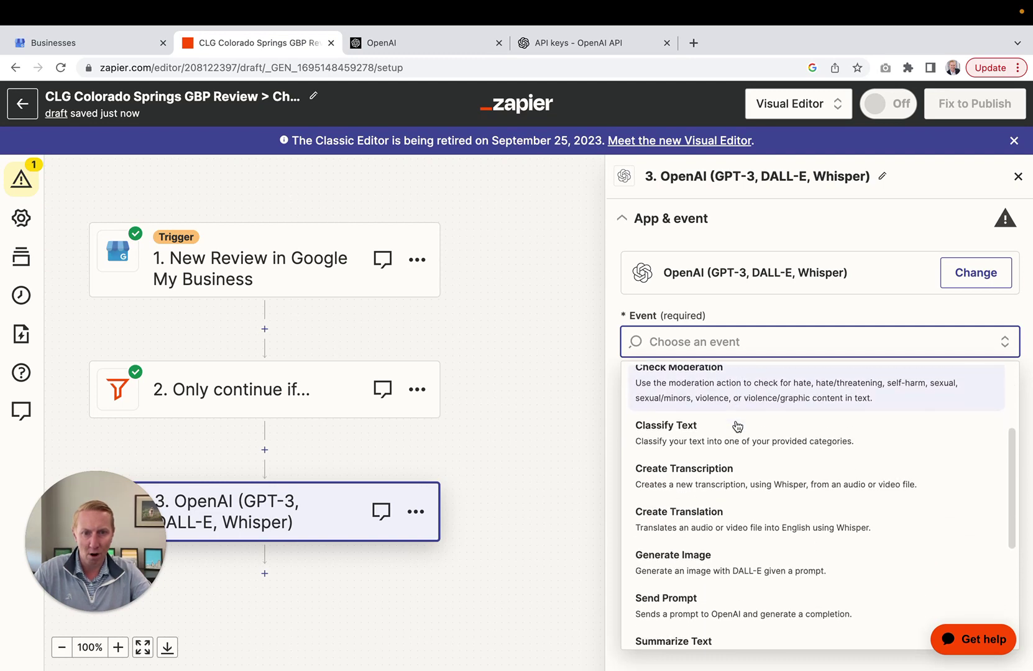
pyautogui.scroll(-4, 737, 426)
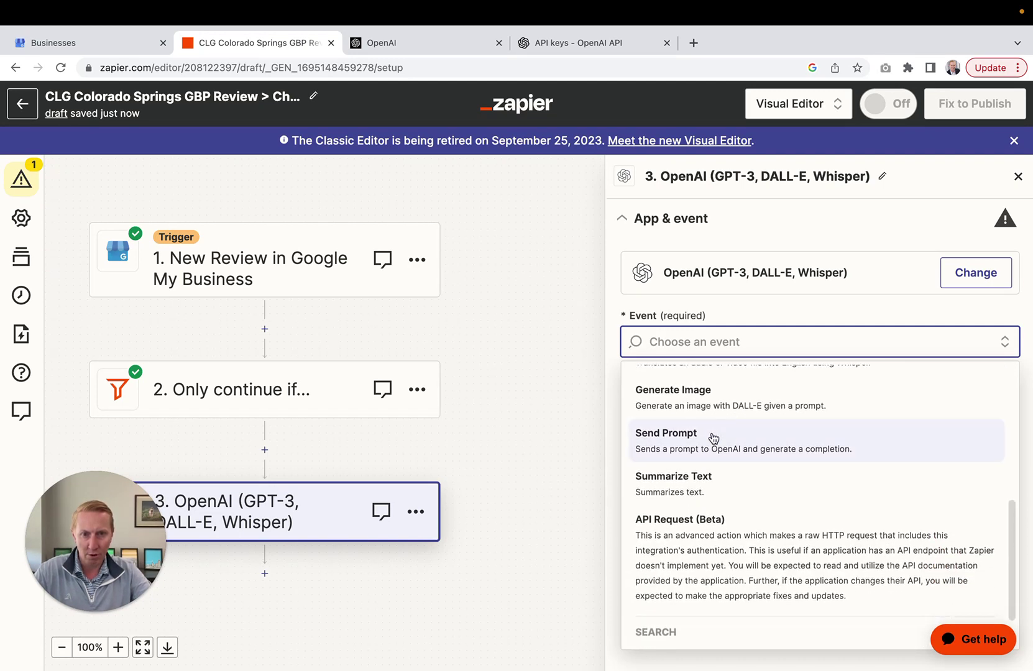
pyautogui.click(711, 438)
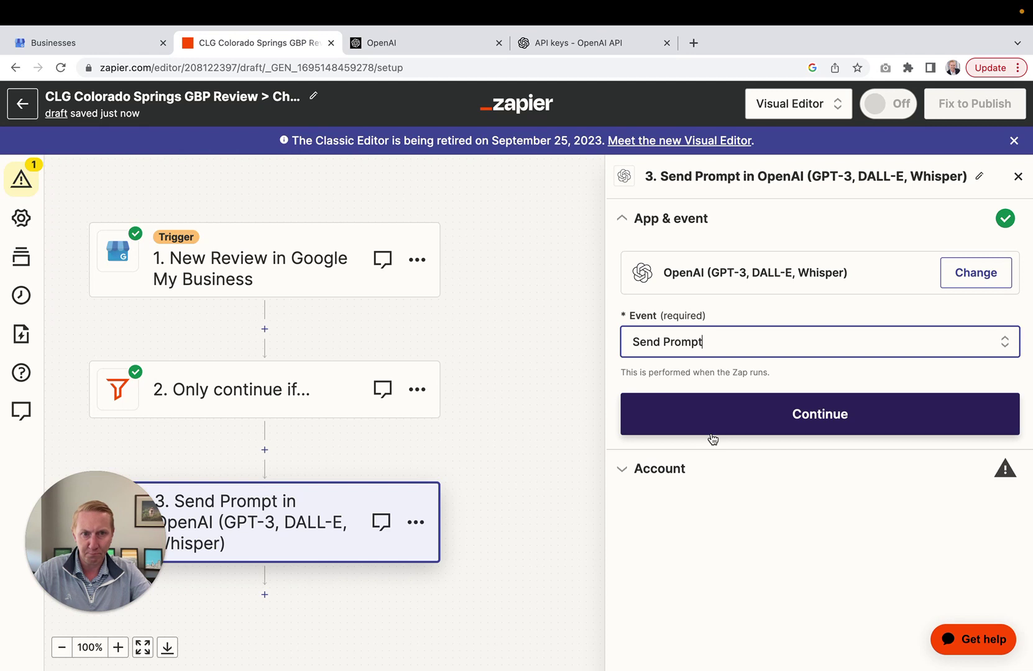
pyautogui.click(752, 415)
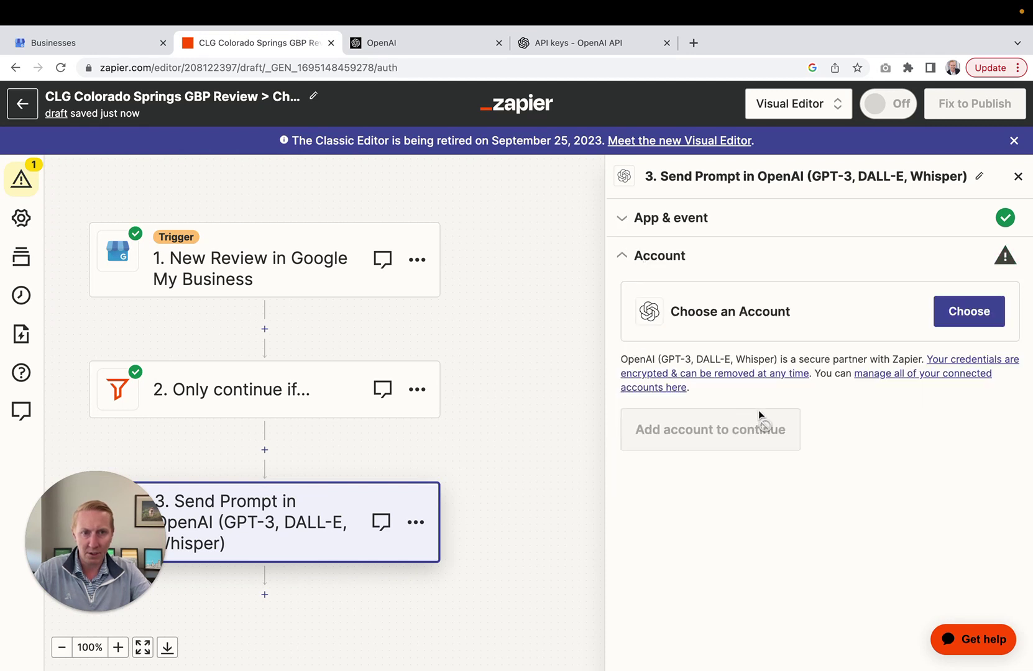
# Choose the connected OpenAI account already used in 2 Zaps for the Send Prompt step and continue to the action fields
pyautogui.click(968, 313)
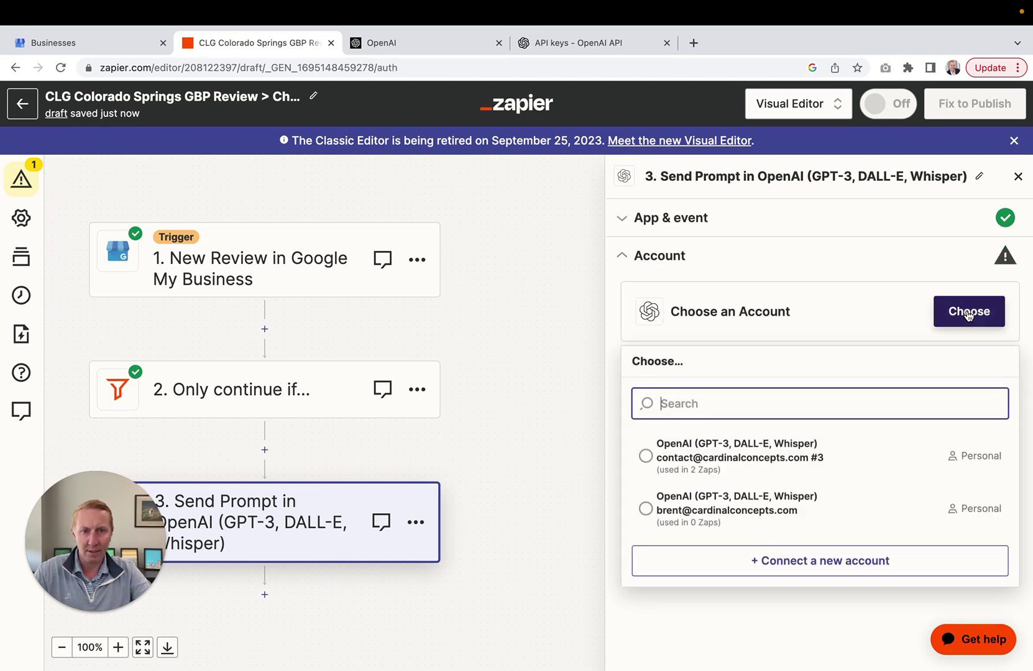
pyautogui.click(743, 450)
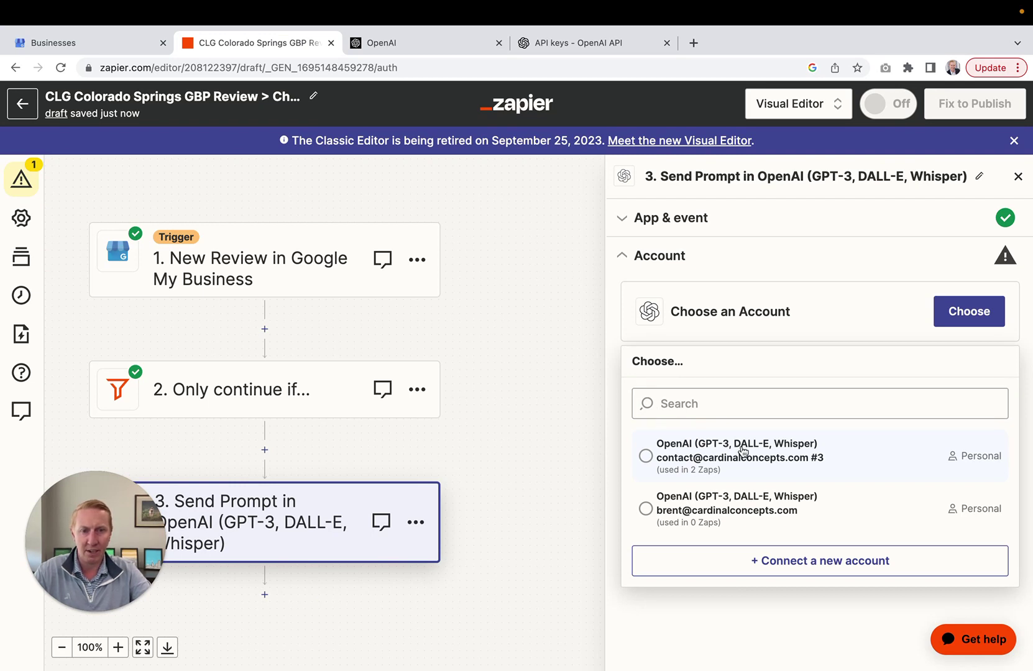
pyautogui.click(743, 450)
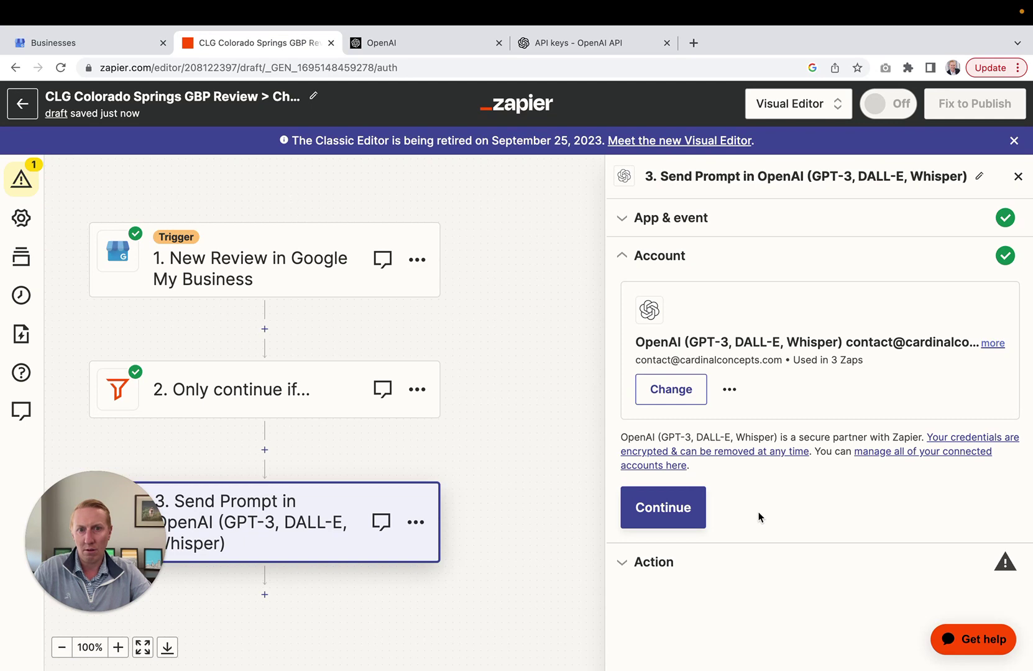
pyautogui.click(669, 510)
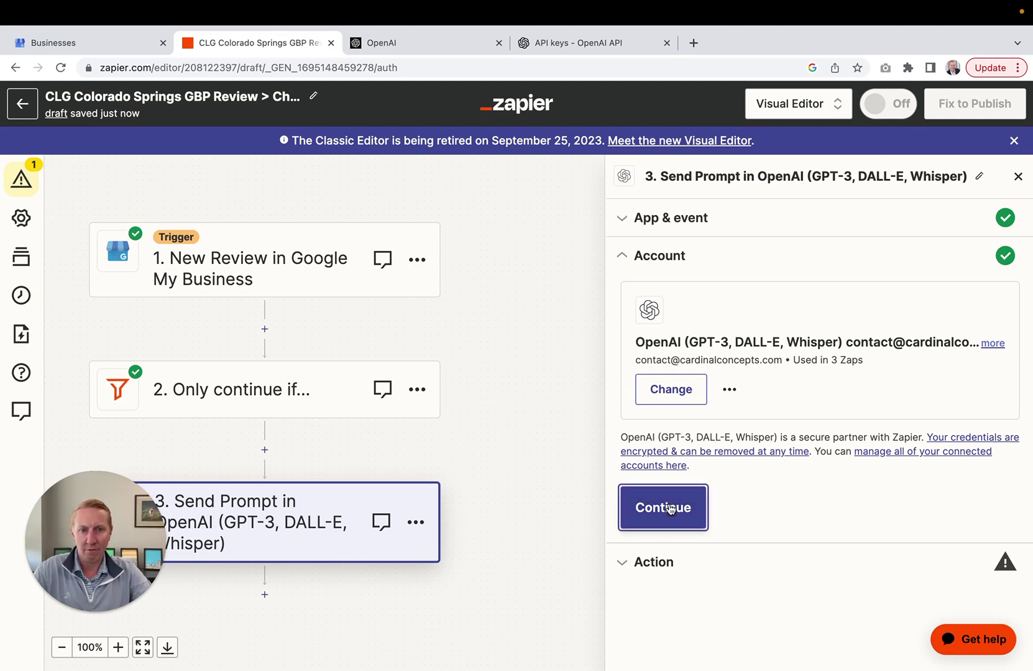
# Enter the prompt text "Respond to this Google review. Do not include an explanation of why or what you are saying"
pyautogui.scroll(-1, 716, 455)
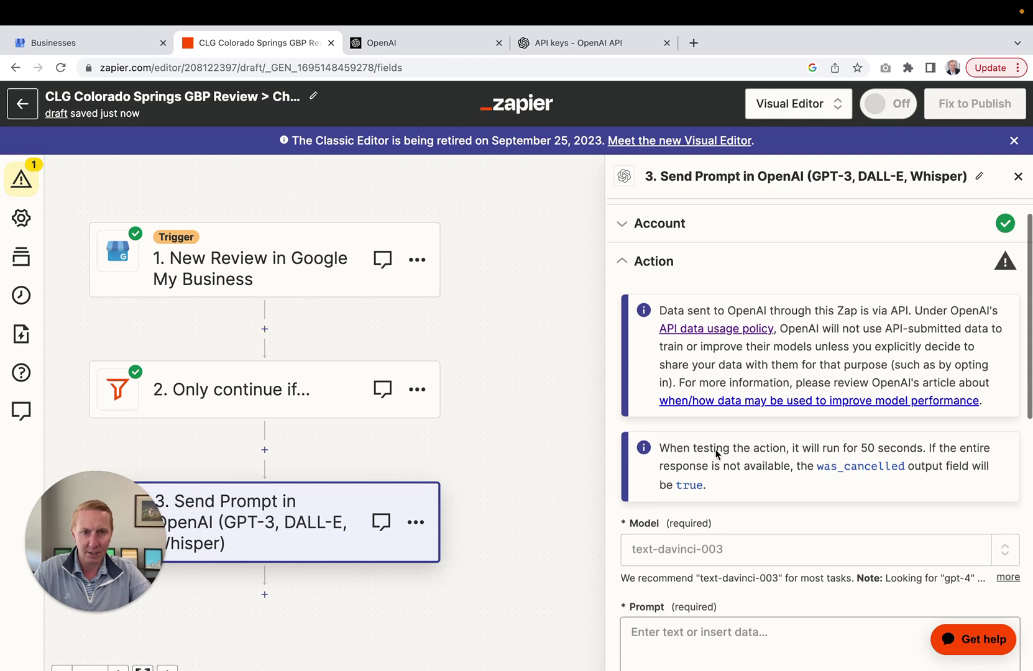
pyautogui.scroll(-5, 716, 454)
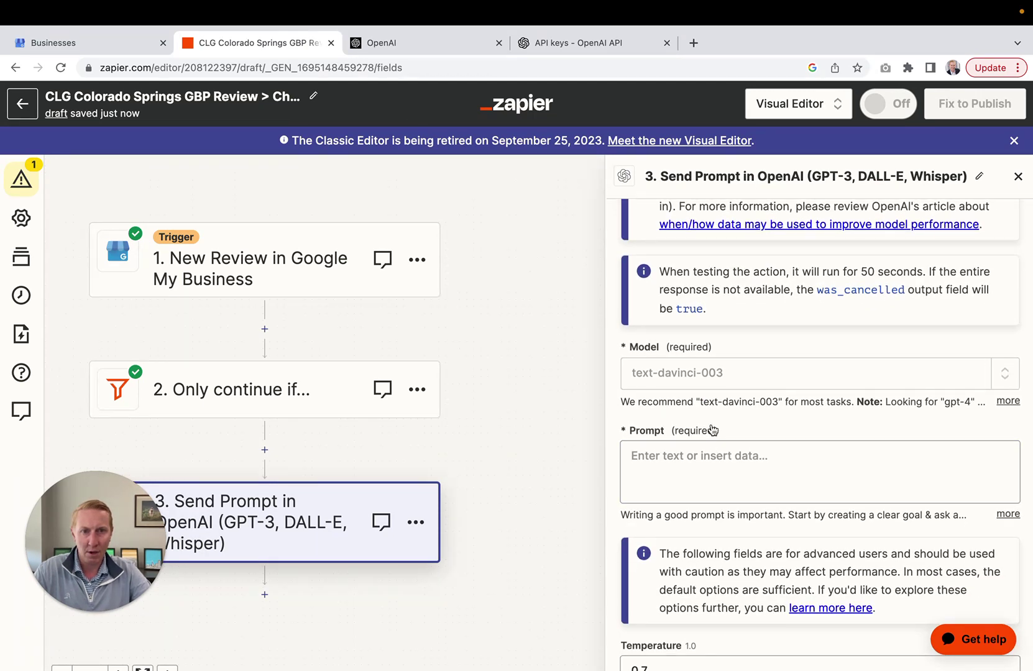
pyautogui.scroll(-4, 713, 430)
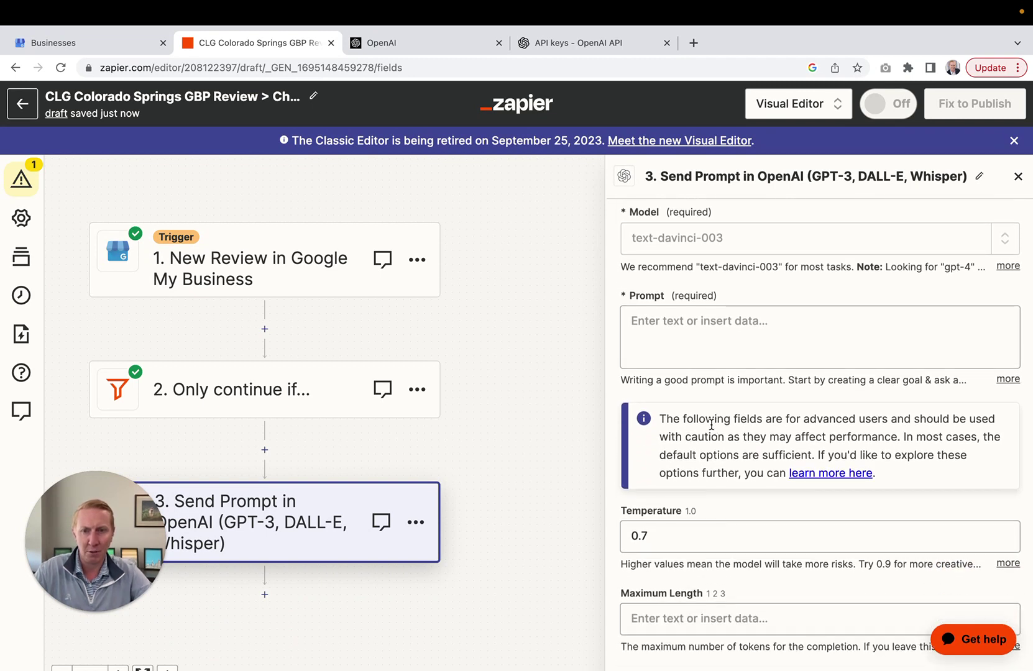
pyautogui.scroll(3, 779, 384)
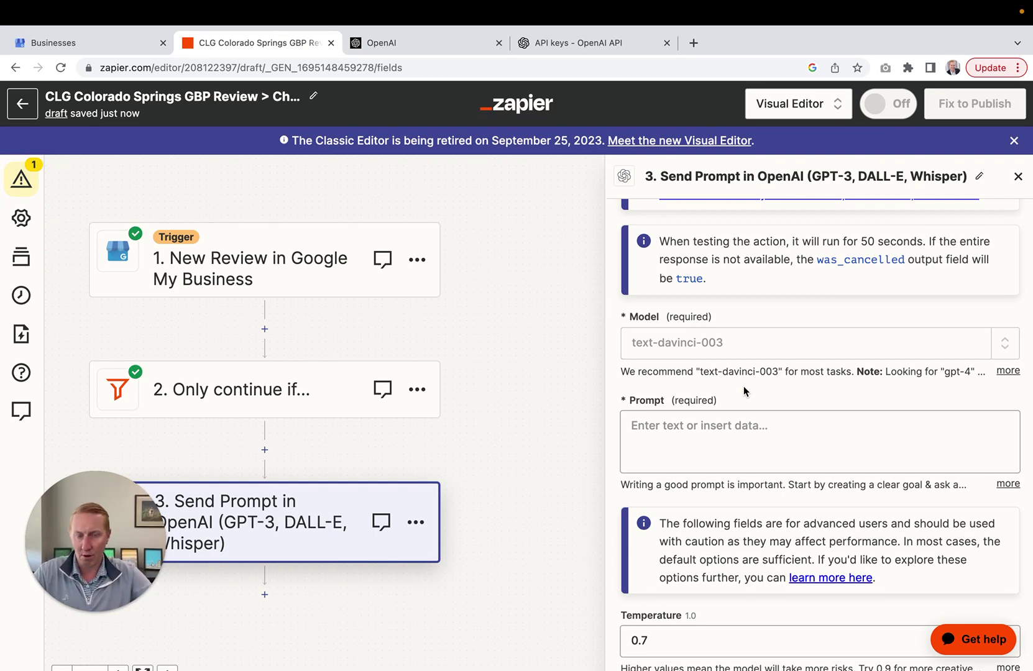
pyautogui.click(720, 431)
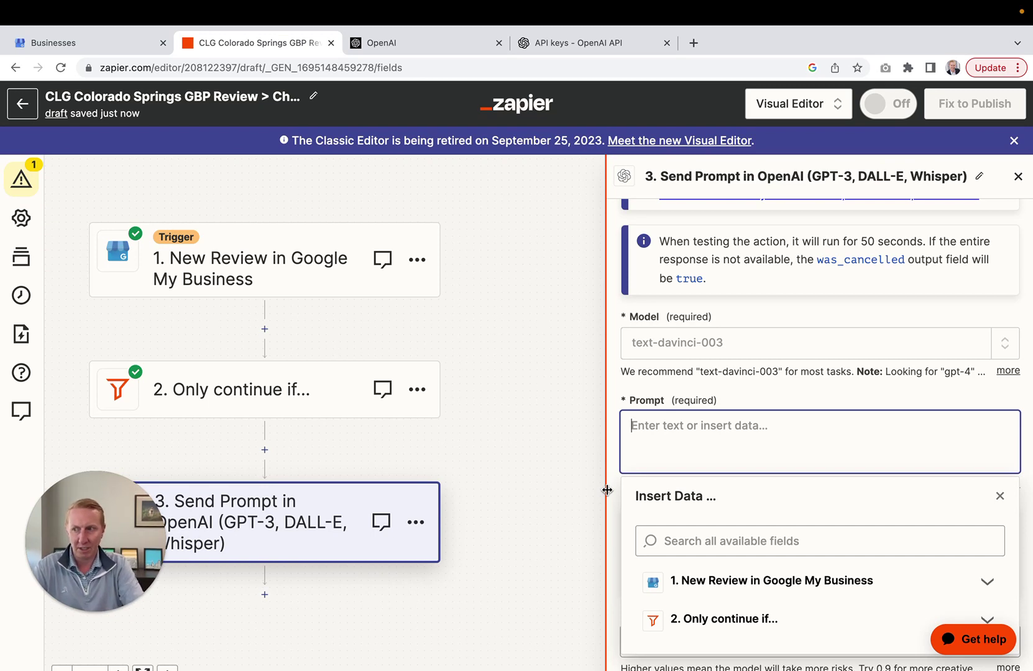
pyautogui.write('spo')
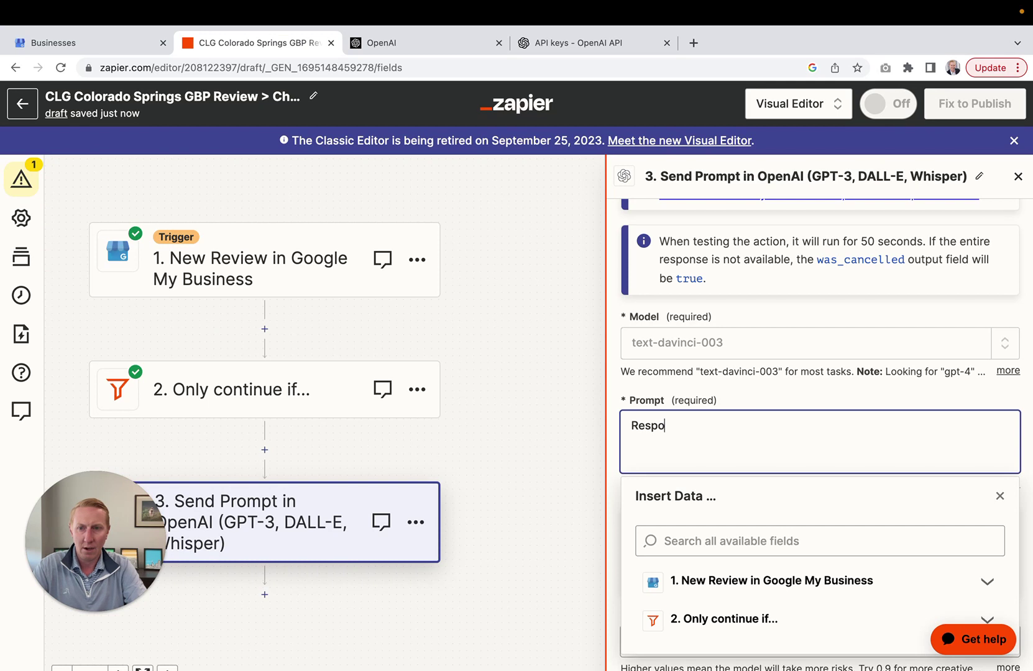
pyautogui.write('nd to Googl')
pyautogui.press('BackSpace')
pyautogui.press('BackSpace')
pyautogui.press('BackSpace')
pyautogui.press('BackSpace')
pyautogui.press('BackSpace')
pyautogui.write('this')
pyautogui.press('BackSpace')
pyautogui.press('BackSpace')
pyautogui.write('is Google ')
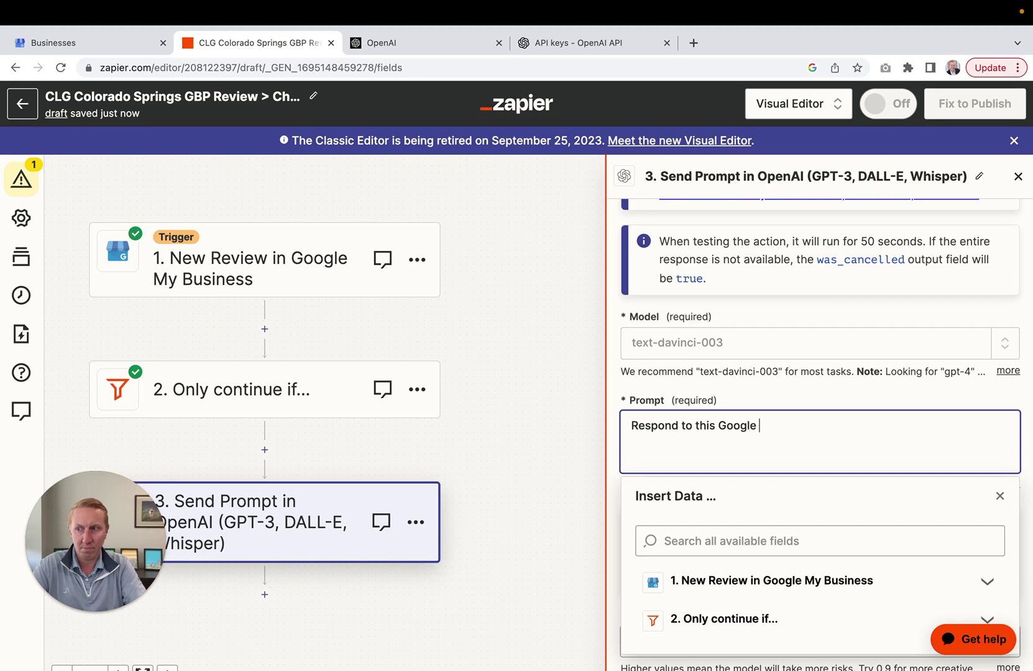
pyautogui.write('review. Do not includ')
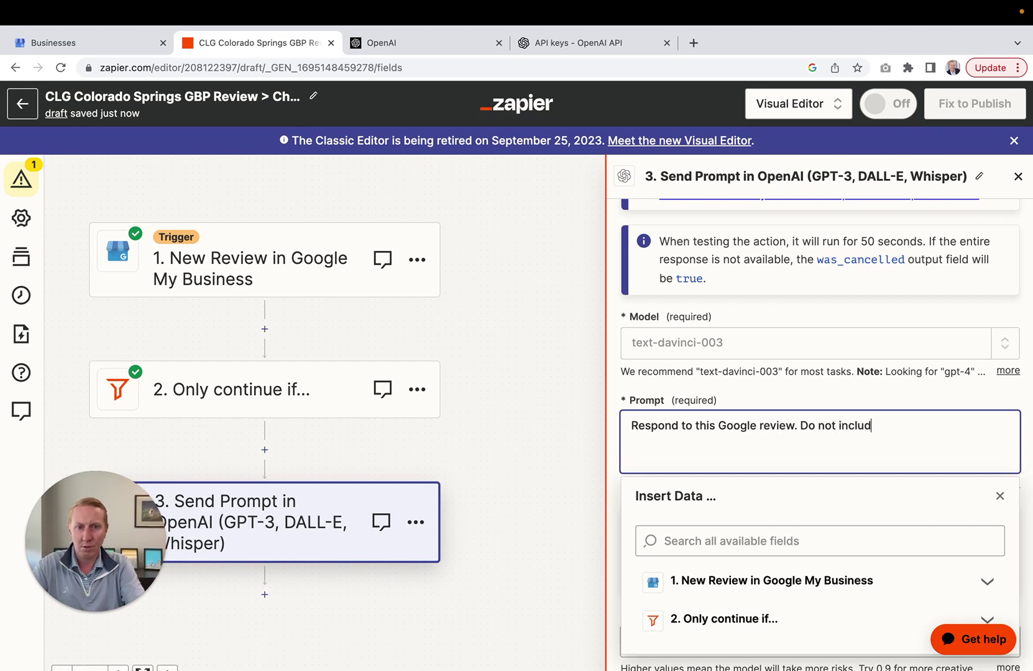
pyautogui.write('e an explanation')
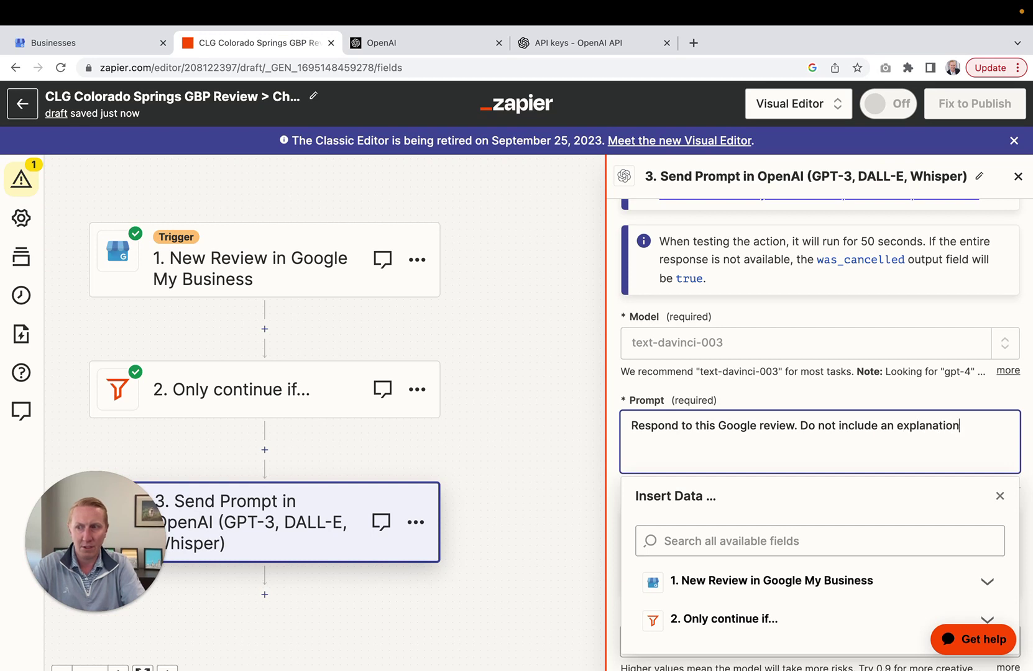
pyautogui.write(' of why or wha')
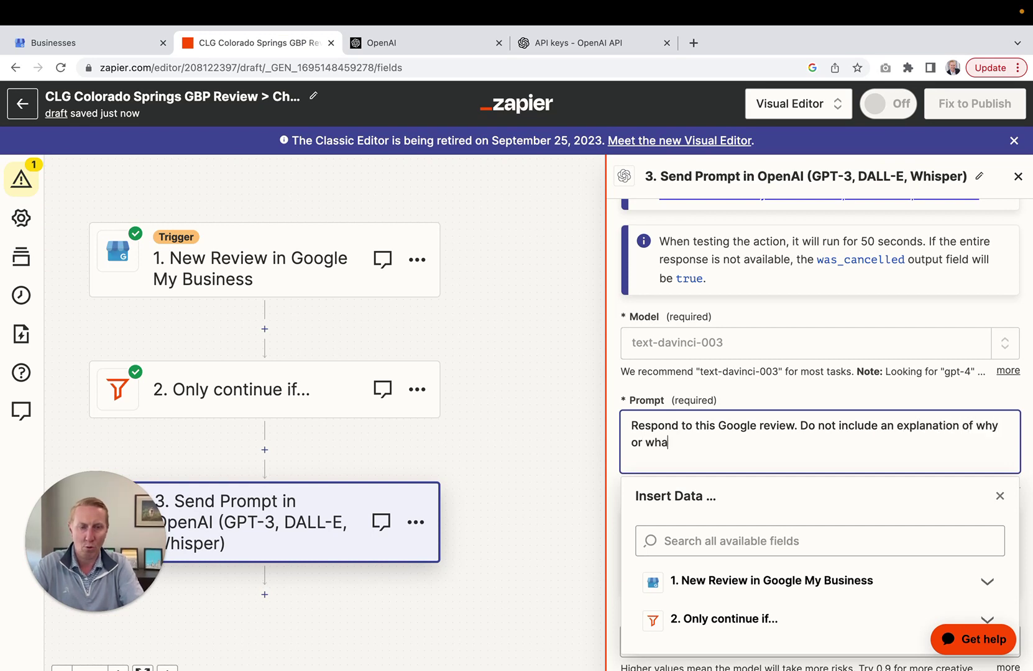
pyautogui.write('t you are sa')
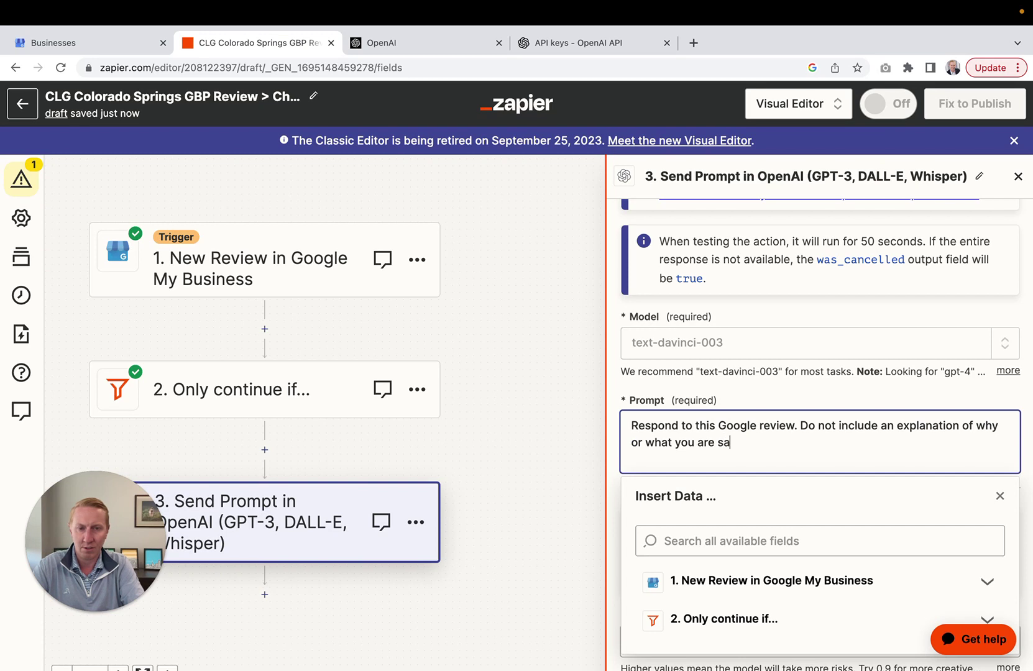
pyautogui.write('ying')
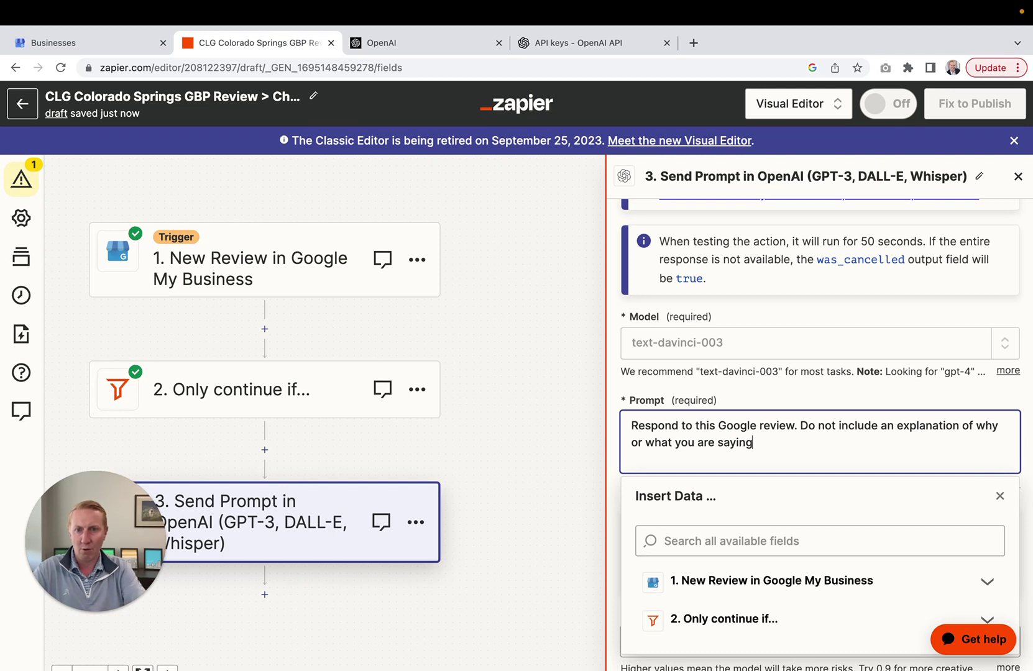
# Extend the prompt with ". This was a", the Number Rating field, "star rating left by" and the Reviewer Name field
pyautogui.write('. This ')
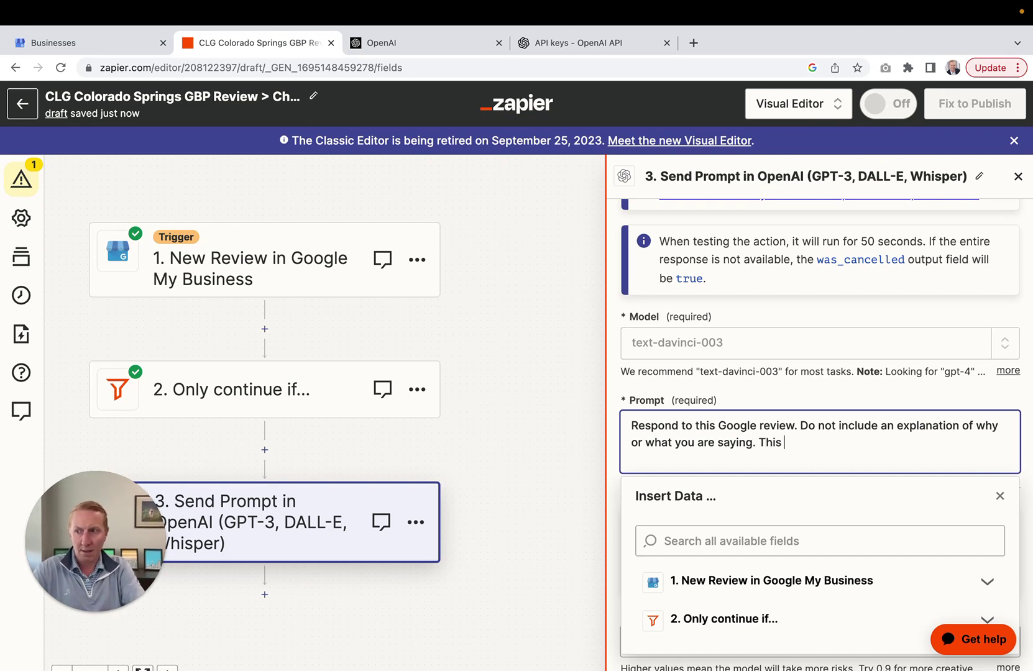
pyautogui.write('was a')
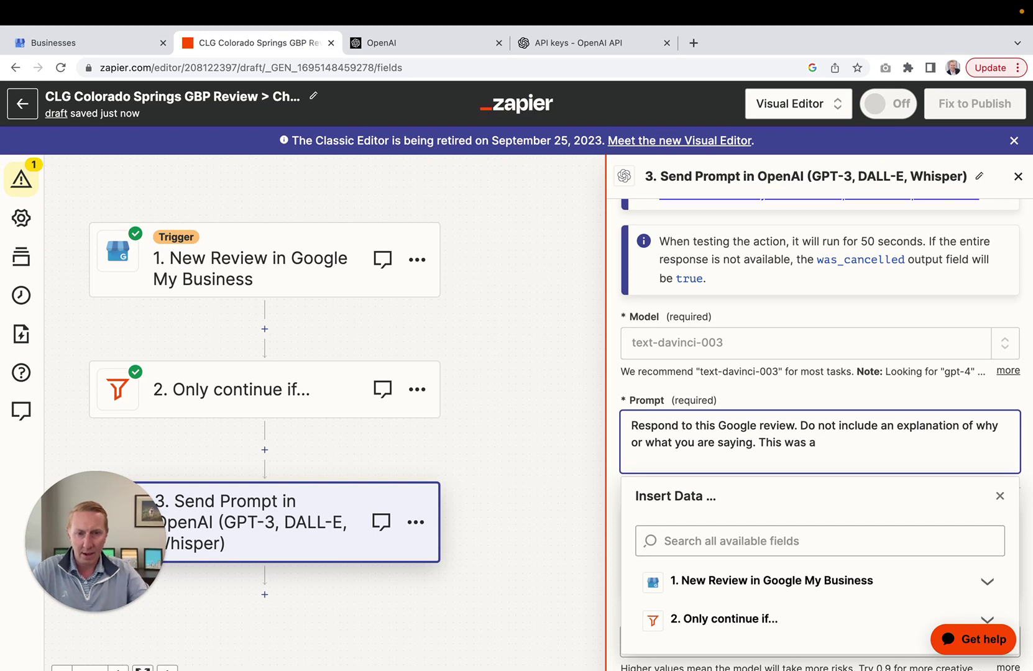
pyautogui.click(745, 588)
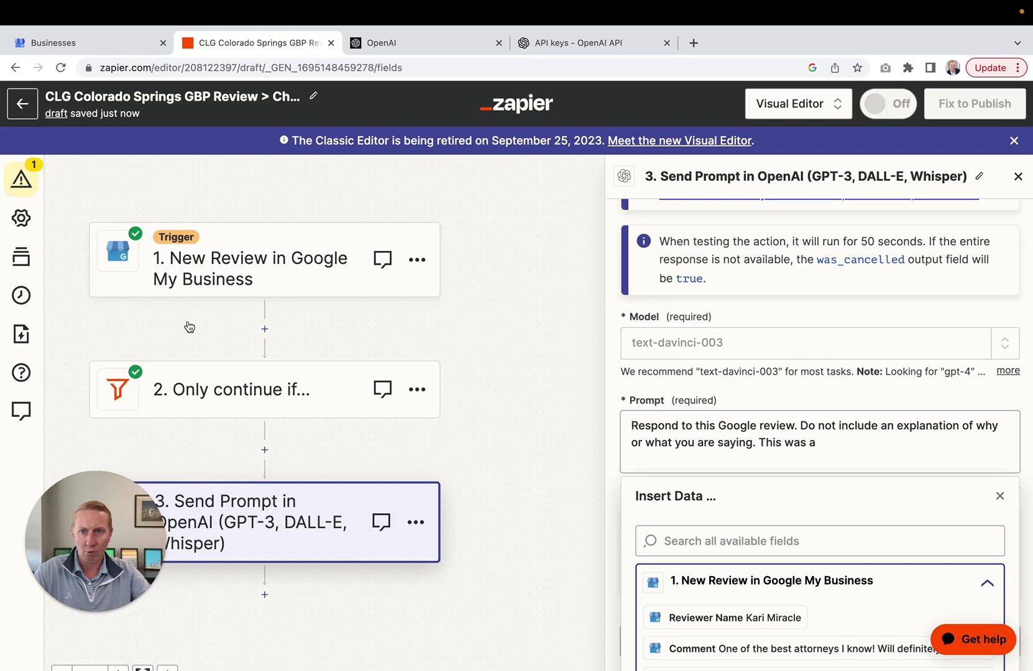
pyautogui.scroll(-3, 810, 454)
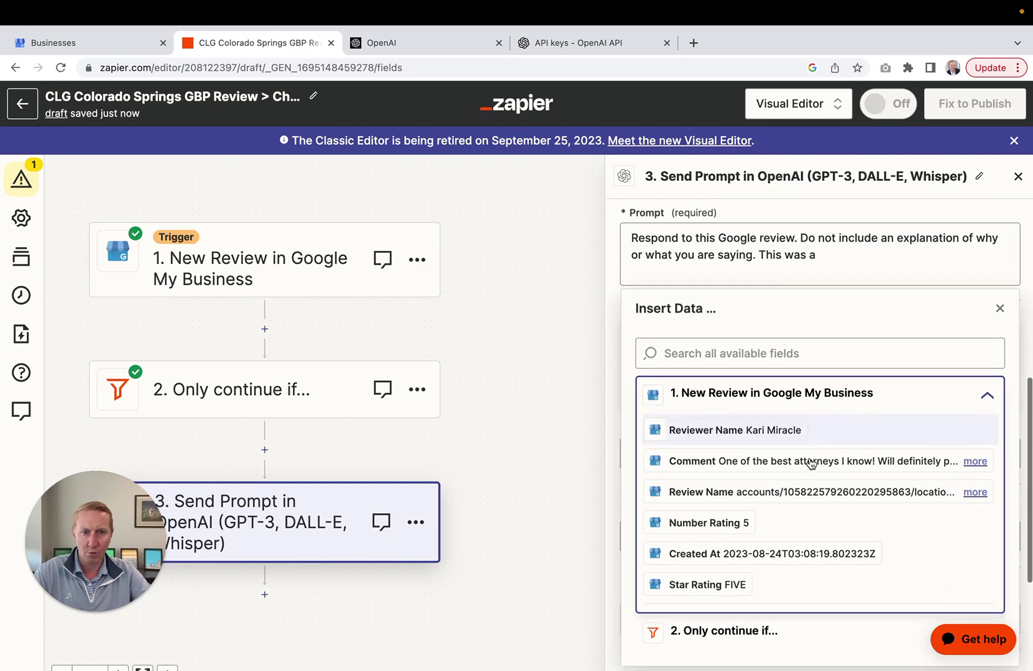
pyautogui.click(712, 528)
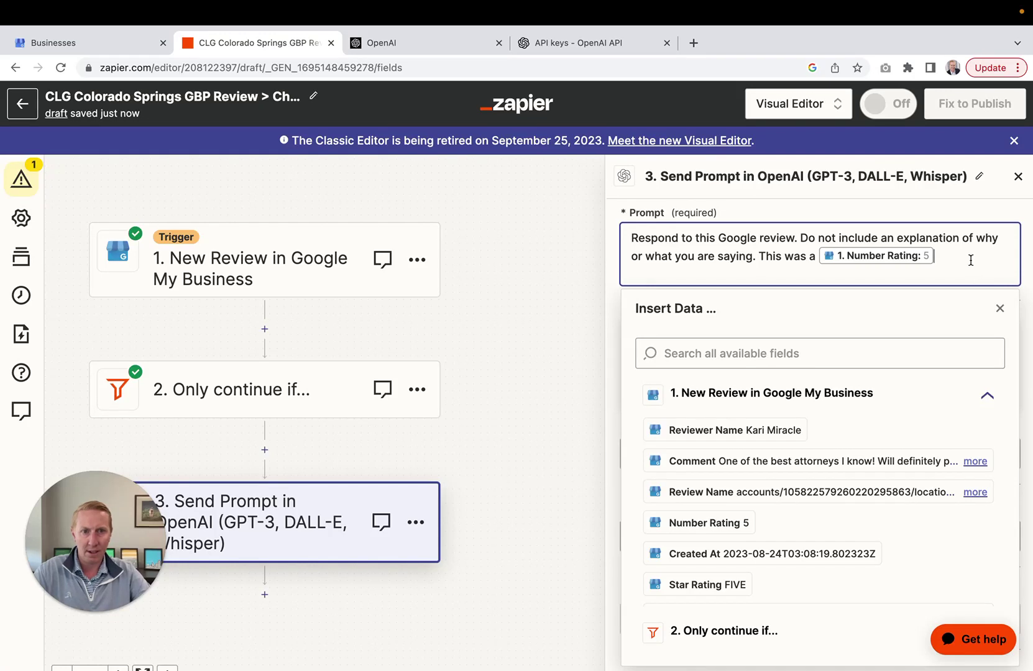
pyautogui.write('star rating left by')
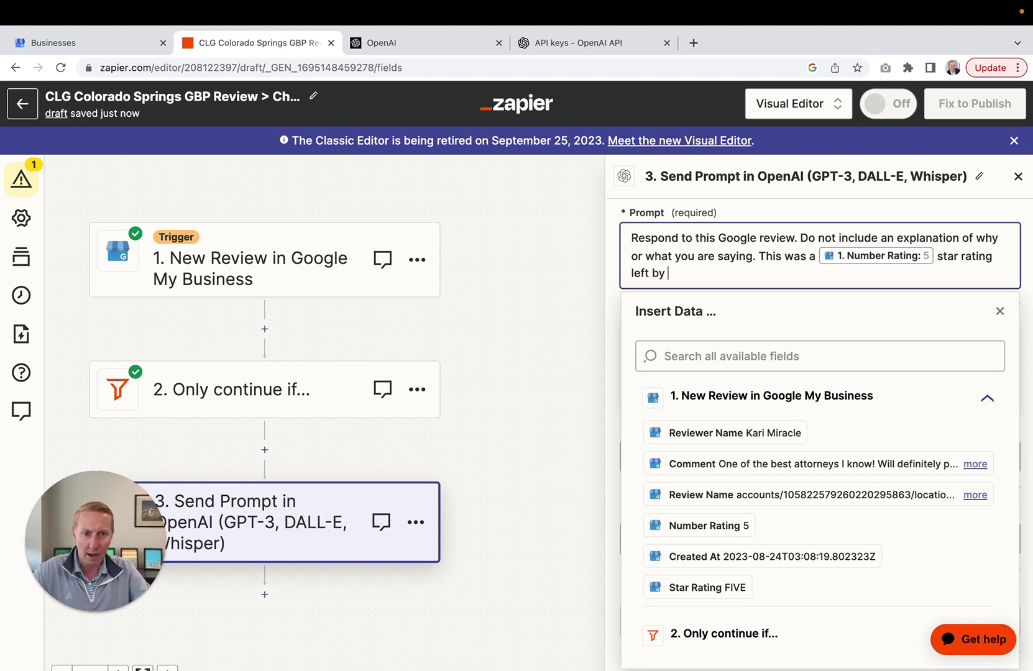
pyautogui.click(769, 442)
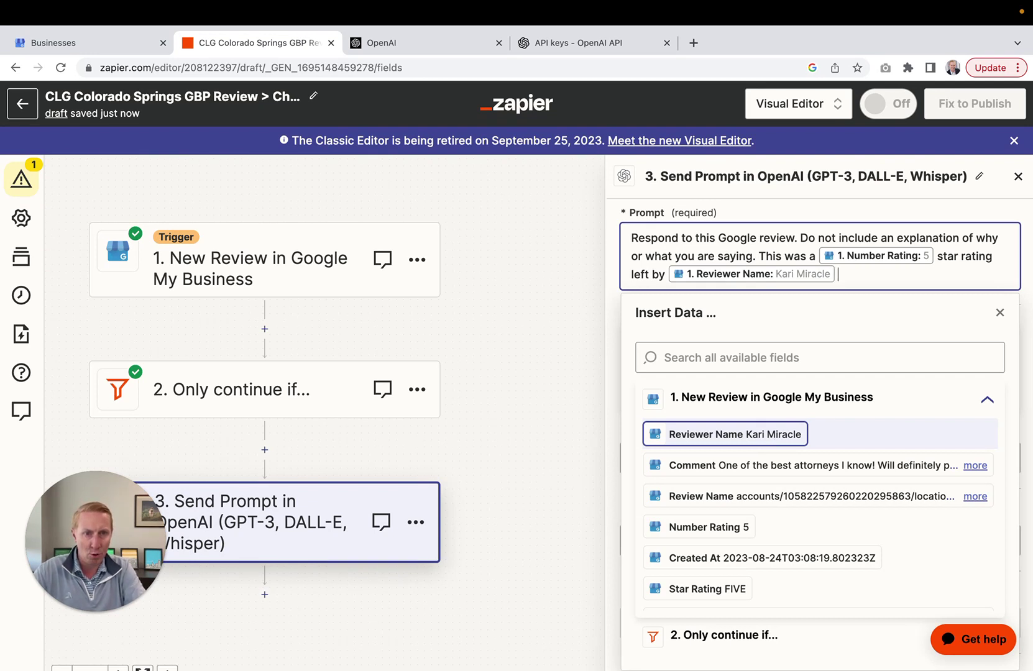
# Finish the prompt with "for the Colorado Legal Group office in Colorado Springs." and insert the review's Comment field on a new line
pyautogui.write('for the ')
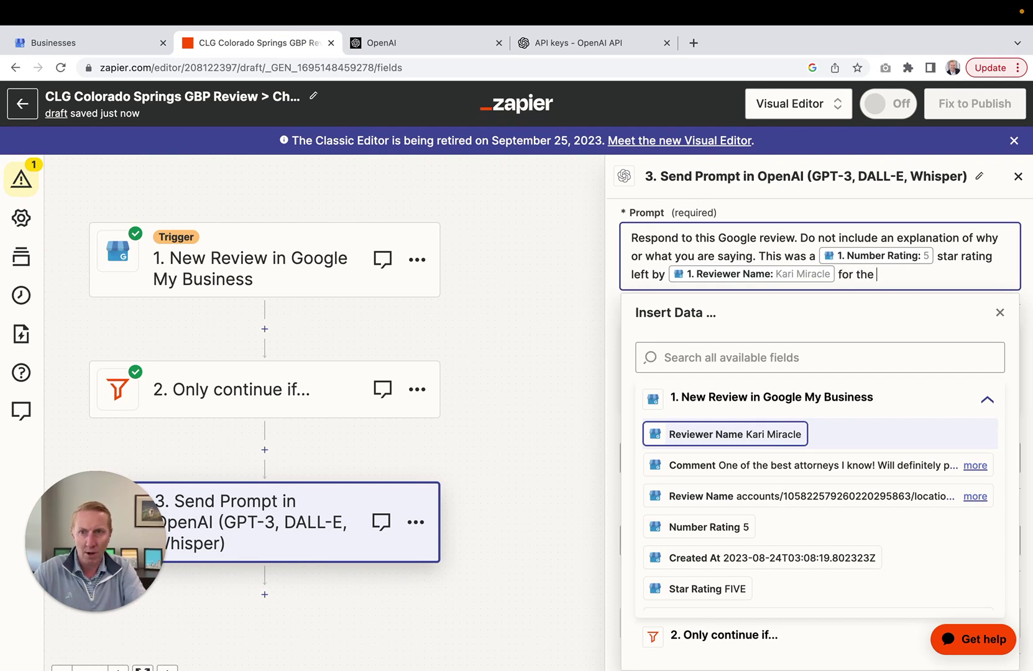
pyautogui.write('Colorado L')
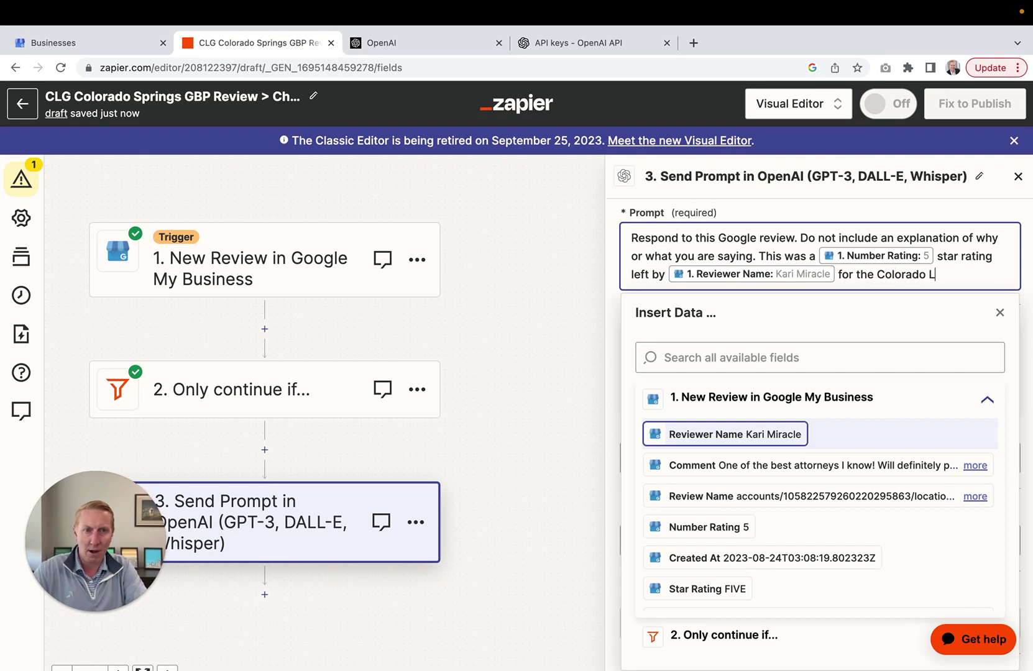
pyautogui.write('egal Group')
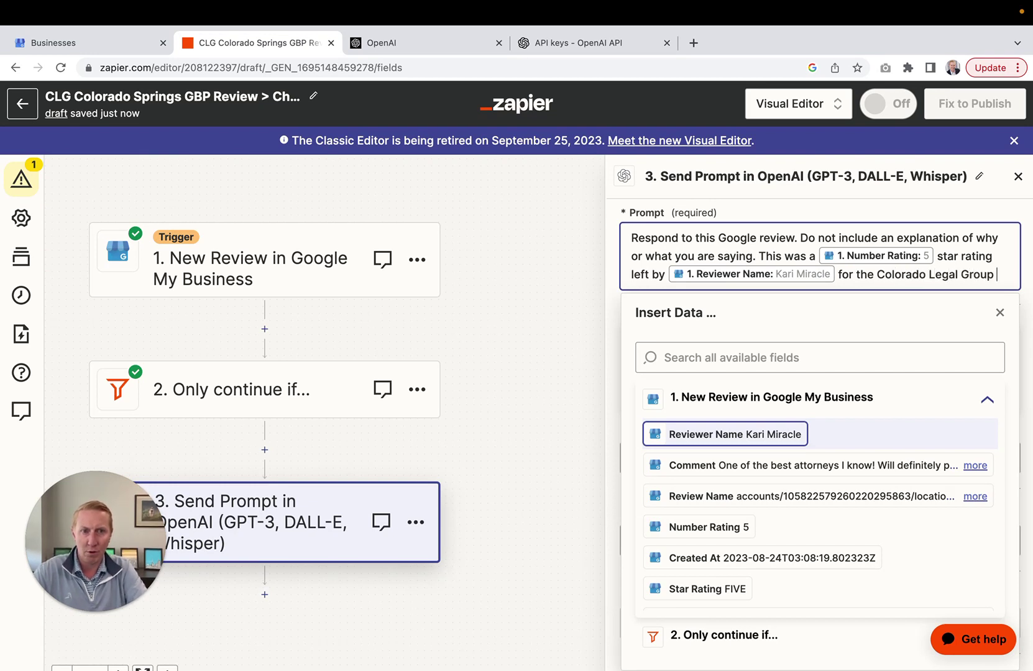
pyautogui.write(' office in Colorado Spring')
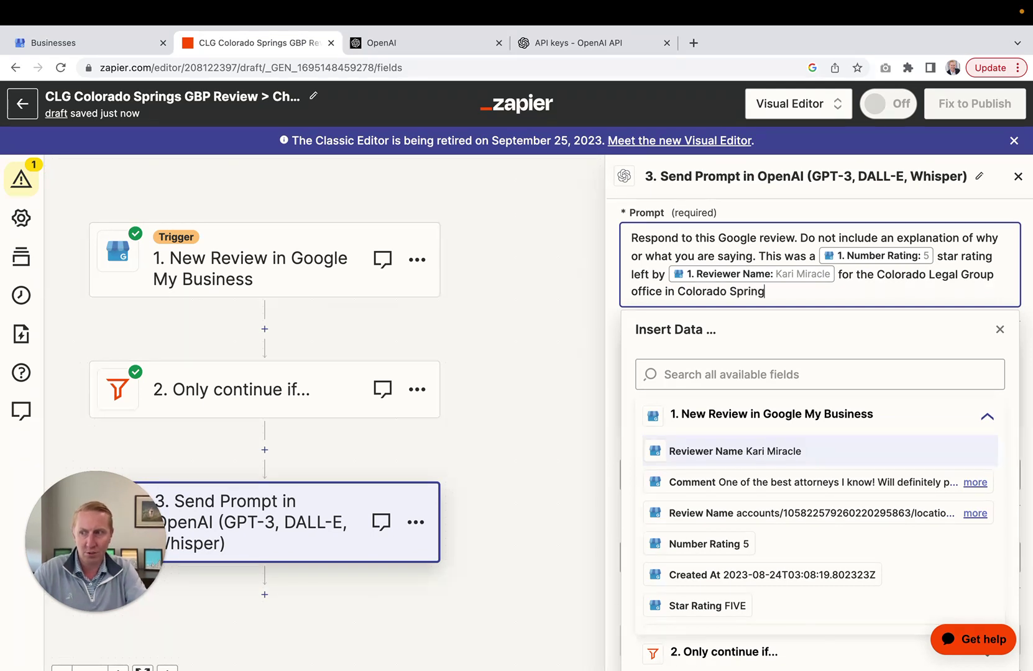
pyautogui.write('s')
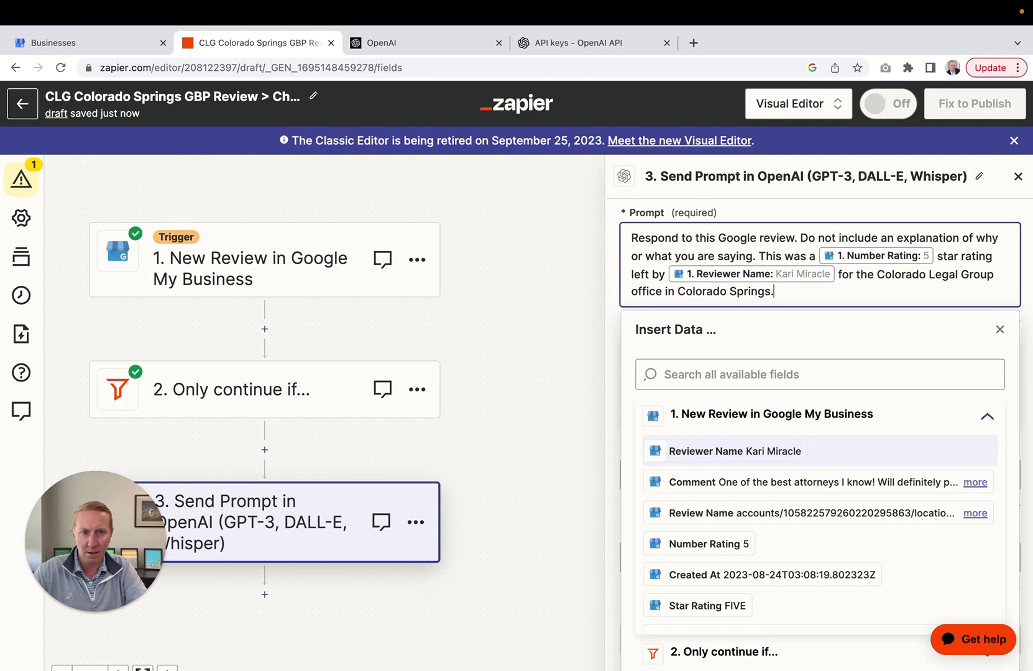
pyautogui.write('.')
pyautogui.press('Return')
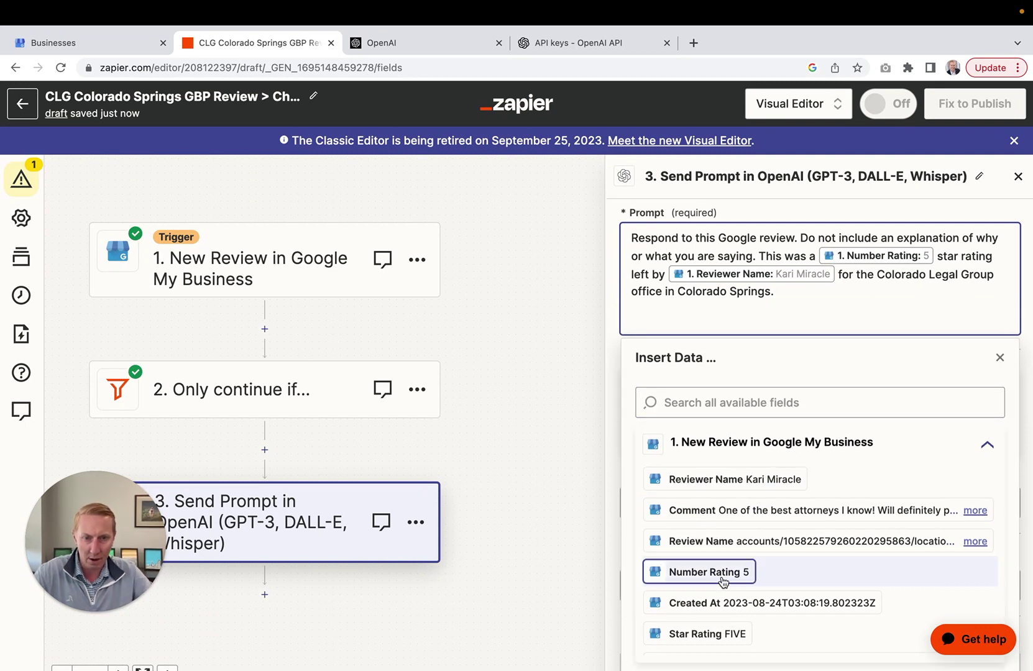
pyautogui.click(737, 518)
pyautogui.click(570, 497)
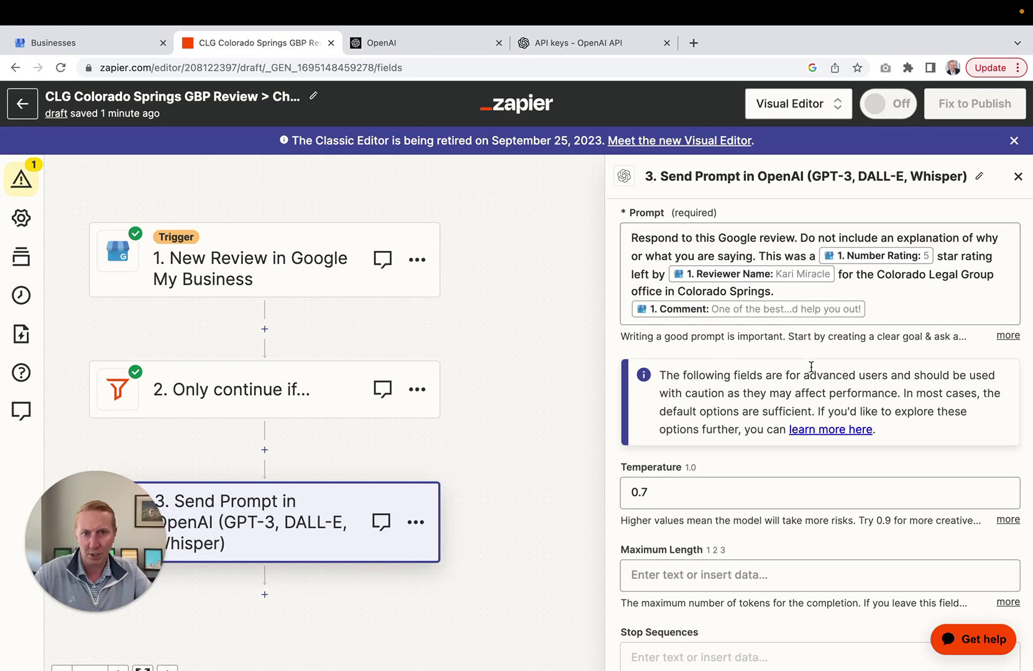
# Set the Send Prompt action's Maximum Length to 750
pyautogui.scroll(-5, 804, 376)
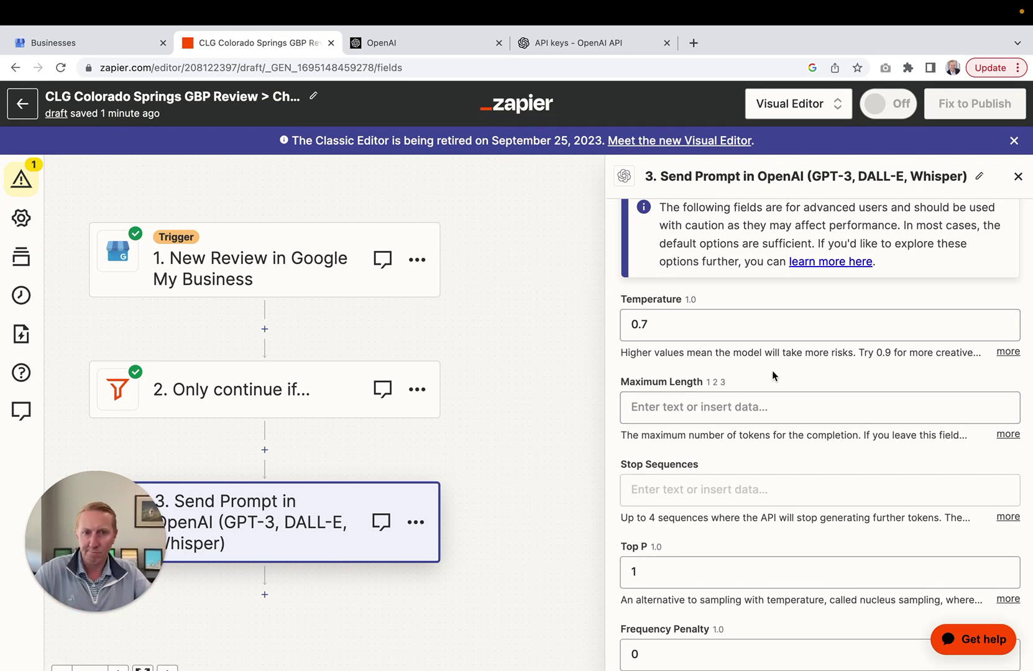
pyautogui.scroll(-2, 696, 389)
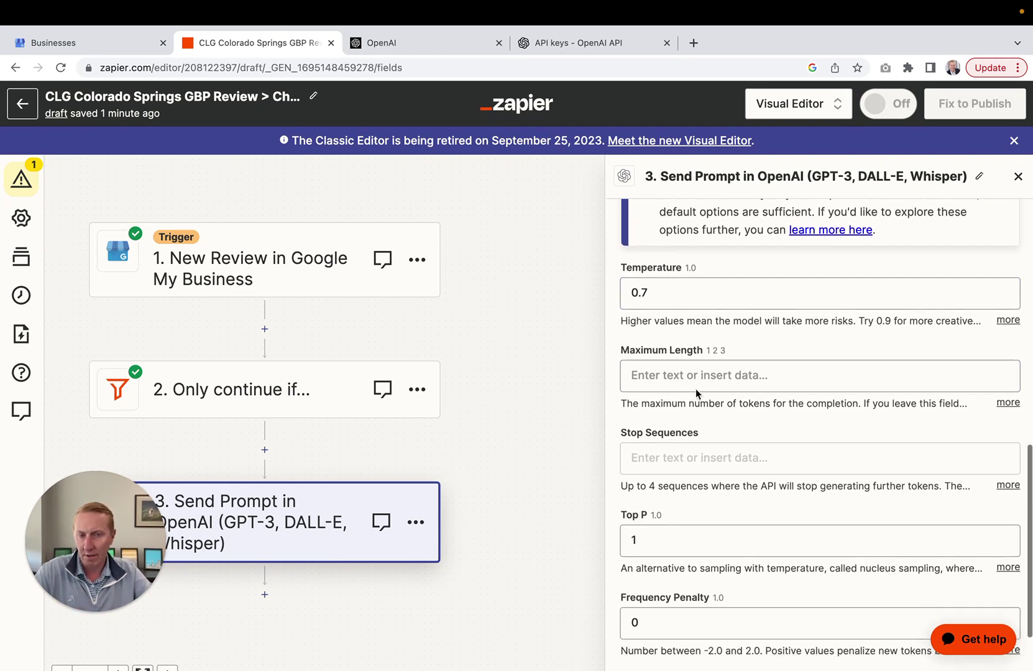
pyautogui.click(695, 329)
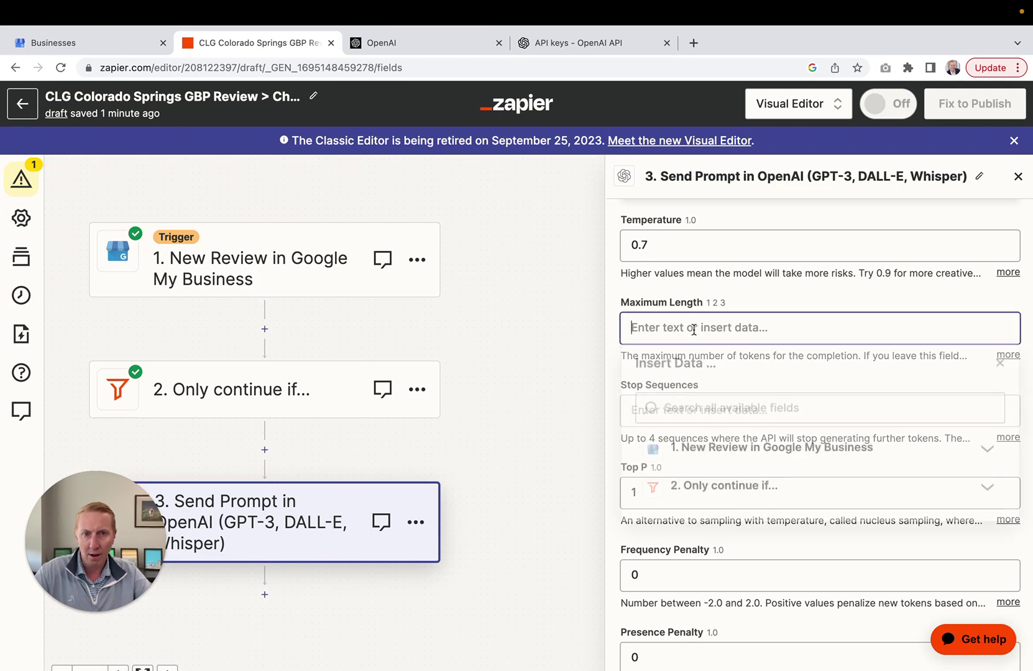
pyautogui.write('750')
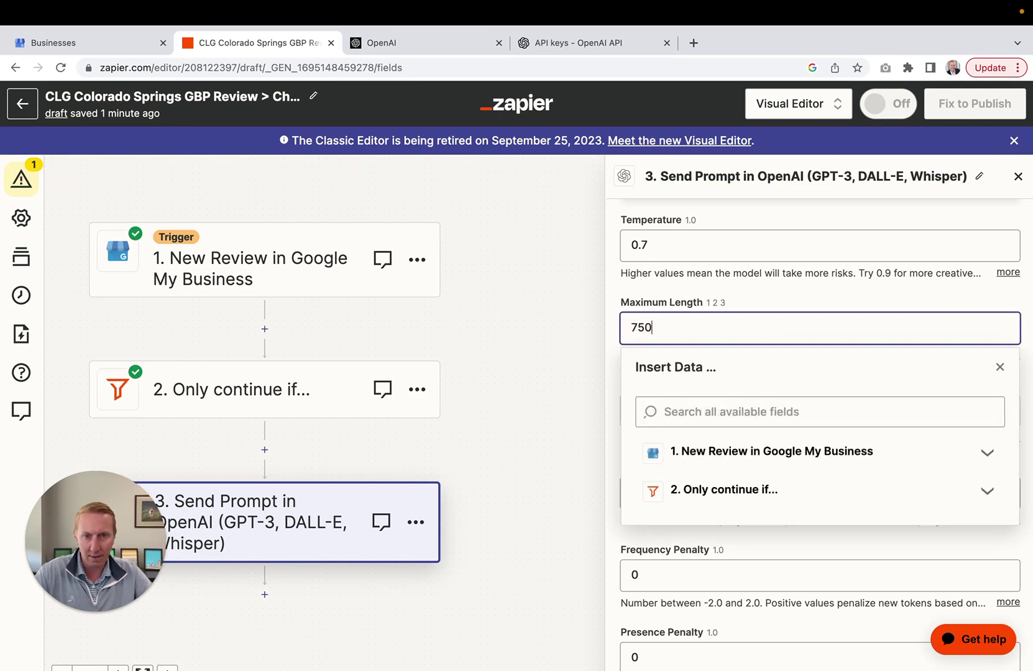
pyautogui.click(835, 290)
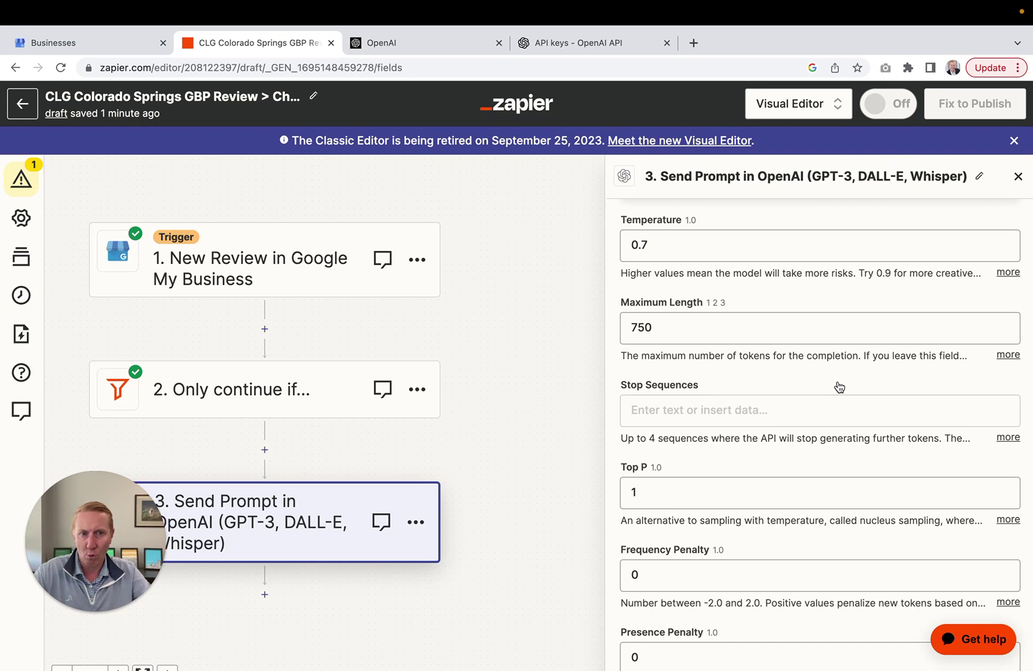
# Read the full Stop Sequences description, keep the remaining advanced options at their defaults and continue to the test
pyautogui.scroll(-3, 780, 381)
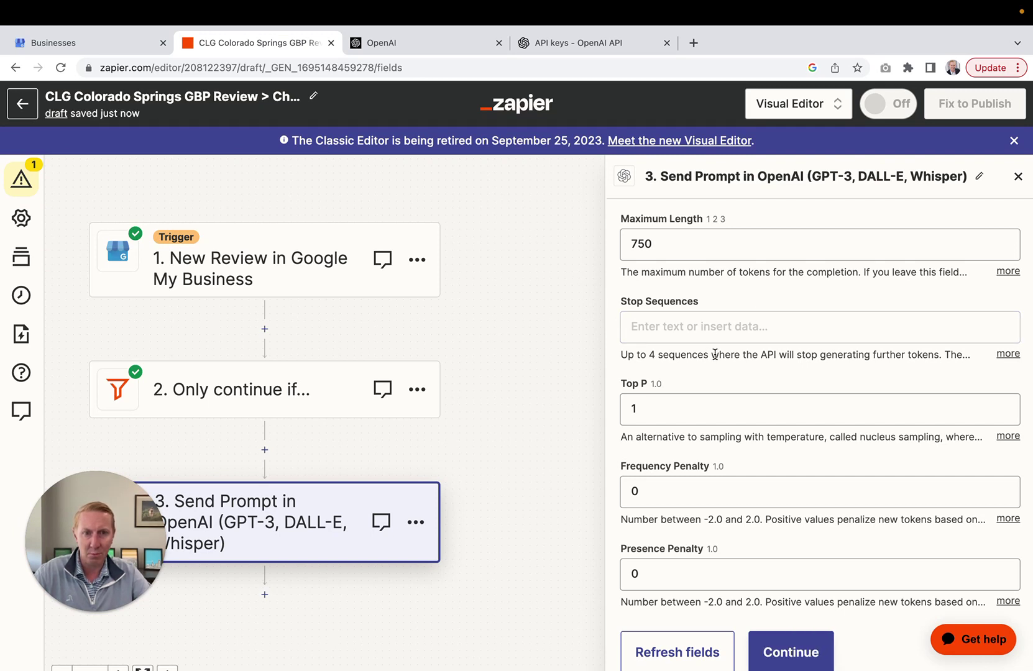
pyautogui.click(1008, 354)
pyautogui.moveTo(852, 371); pyautogui.dragTo(620, 370)
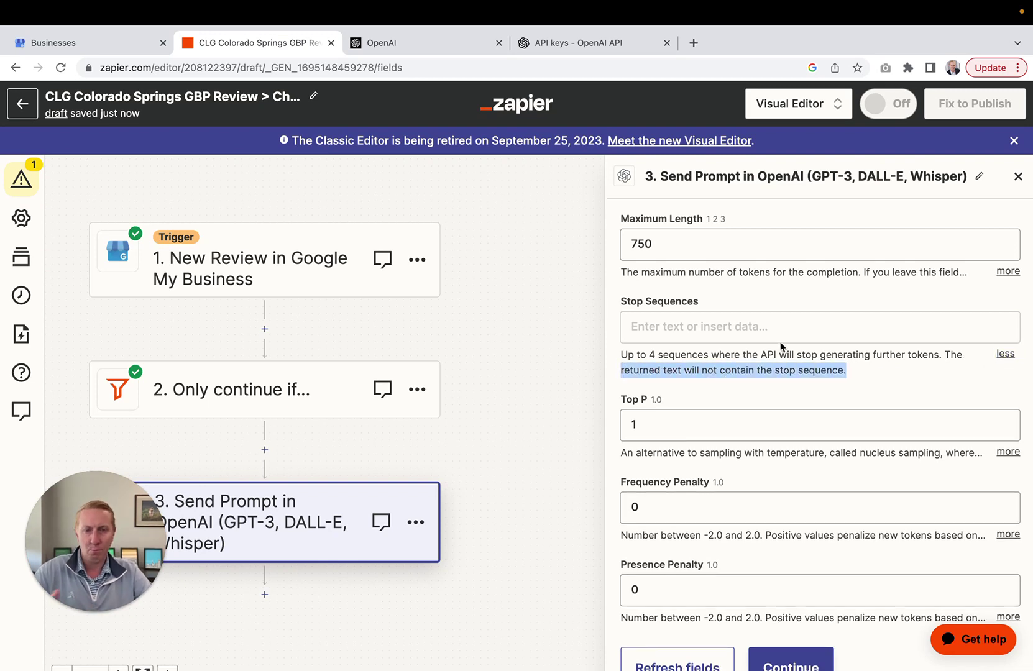
pyautogui.click(765, 367)
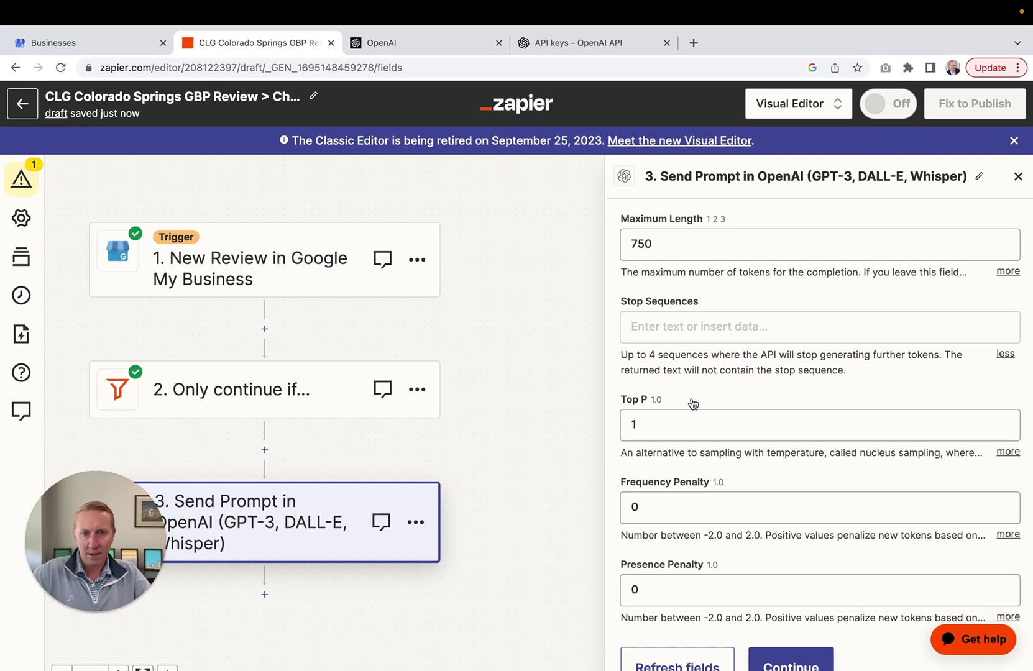
pyautogui.scroll(-1, 692, 401)
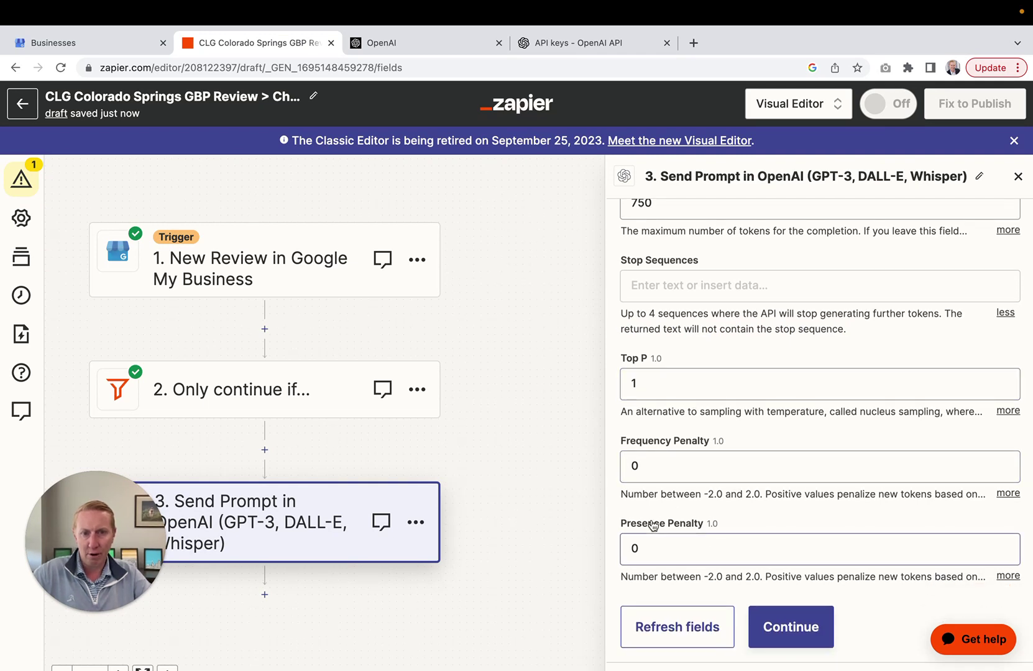
pyautogui.click(787, 626)
# Review the prompt data, test the Send Prompt step and look through the returned data
pyautogui.scroll(-2, 824, 510)
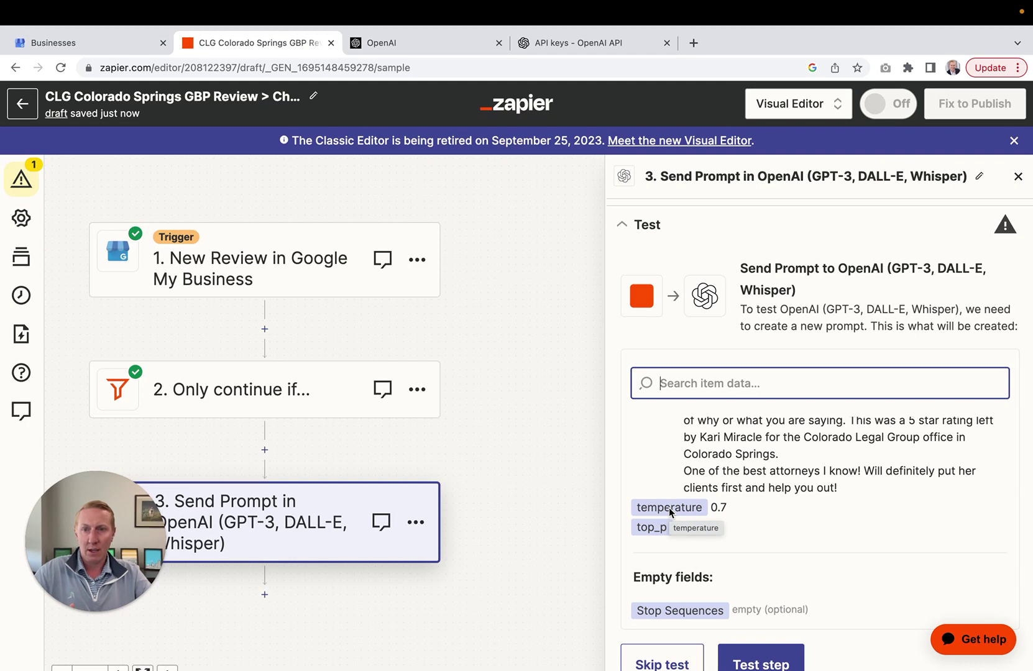
pyautogui.click(763, 664)
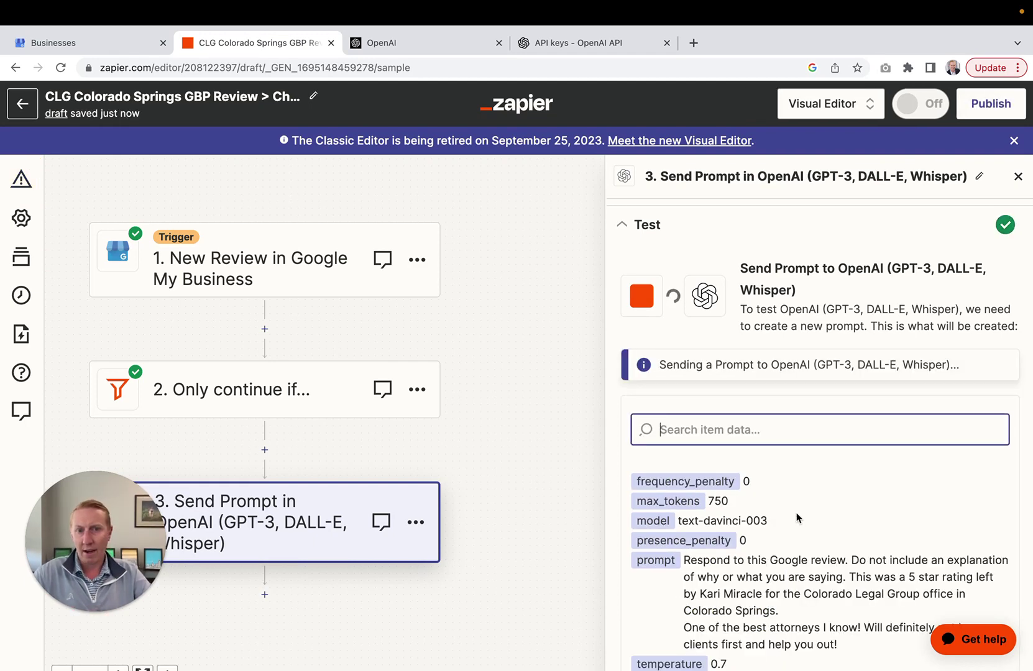
pyautogui.scroll(-3, 807, 492)
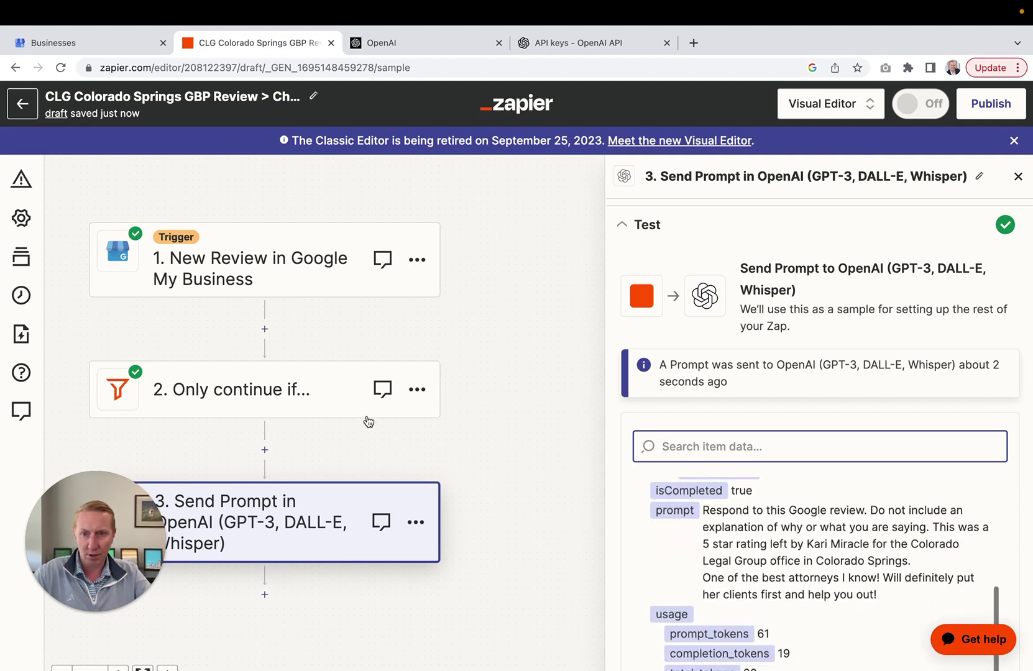
# Add a Delay by Zapier step after Send Prompt, set its event to Delay For and continue to the action fields
pyautogui.scroll(-4, 370, 420)
pyautogui.scroll(-1, 375, 415)
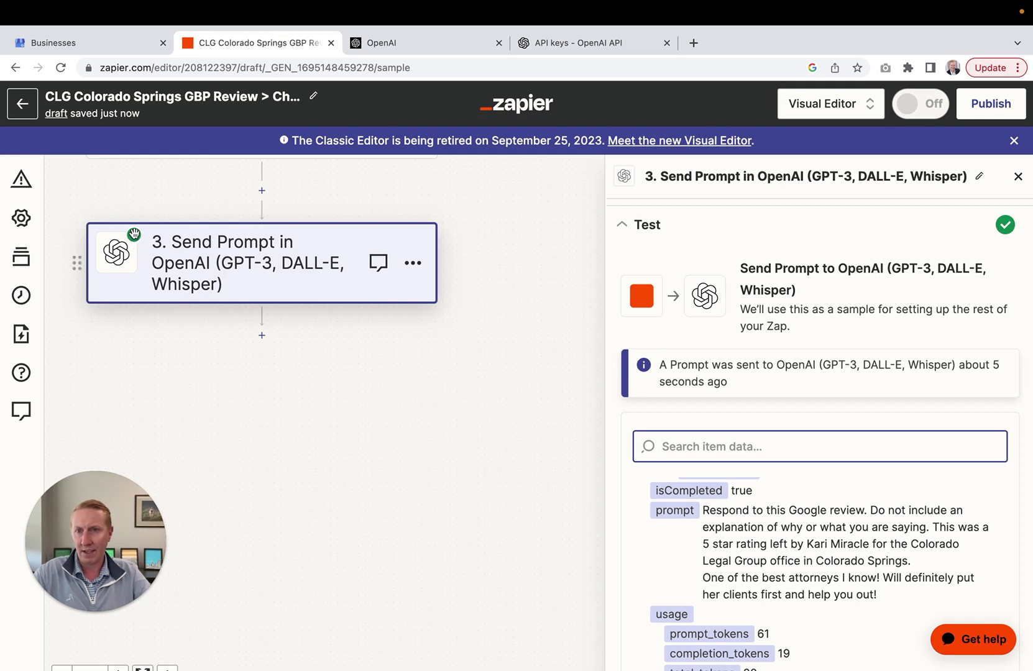
pyautogui.click(262, 336)
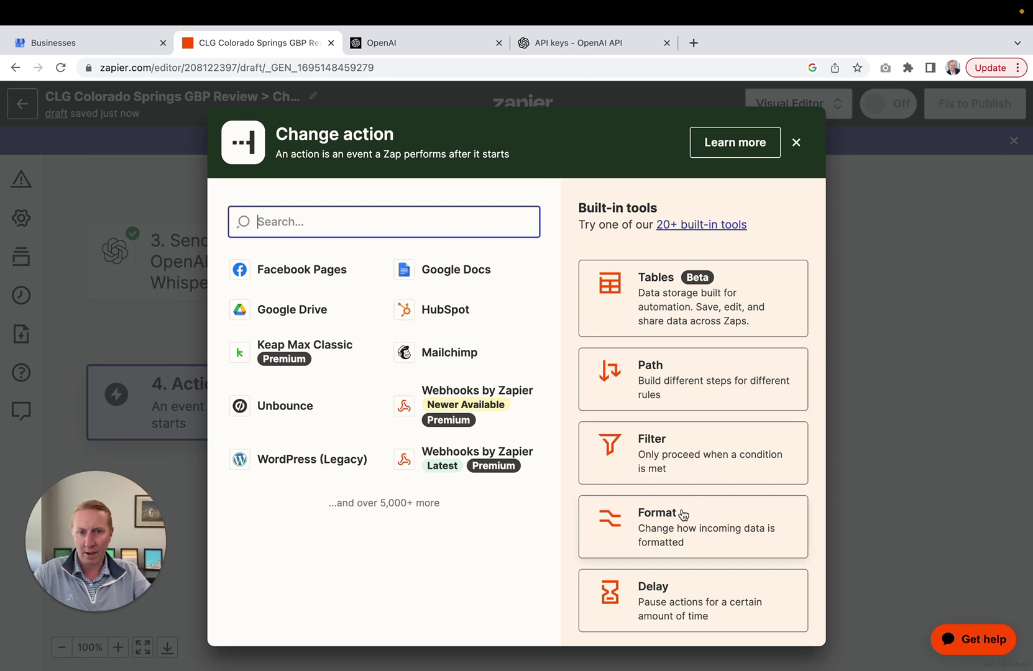
pyautogui.click(664, 617)
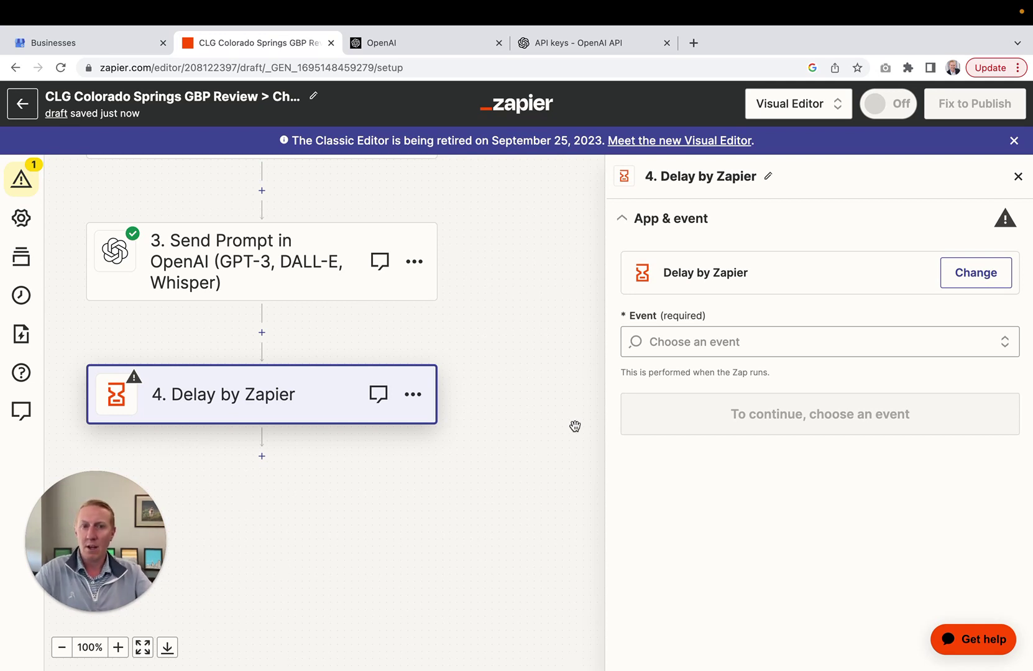
pyautogui.click(700, 347)
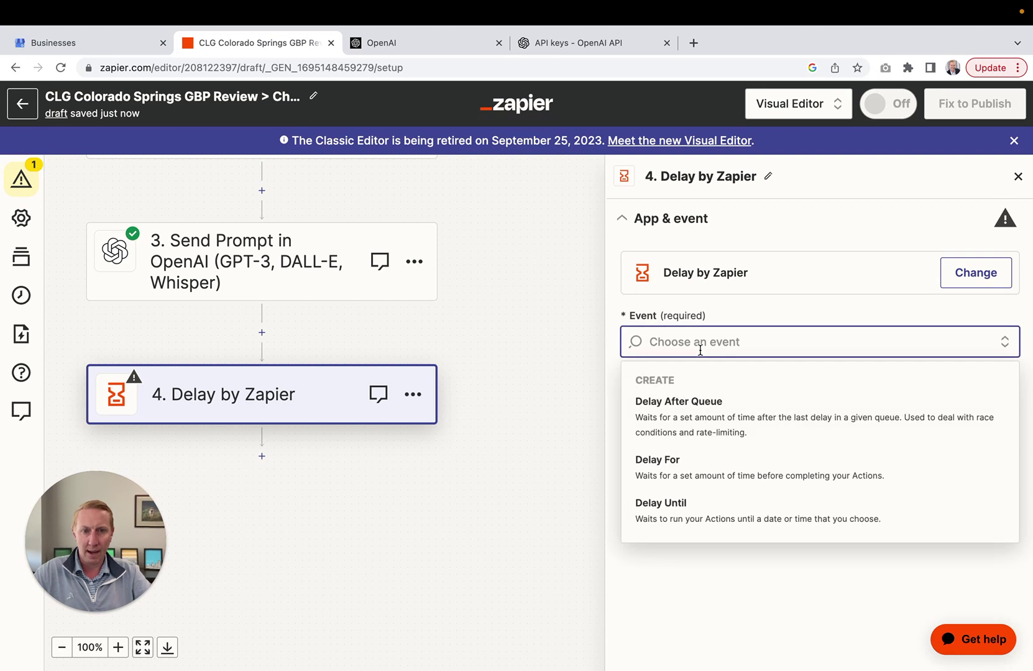
pyautogui.click(683, 475)
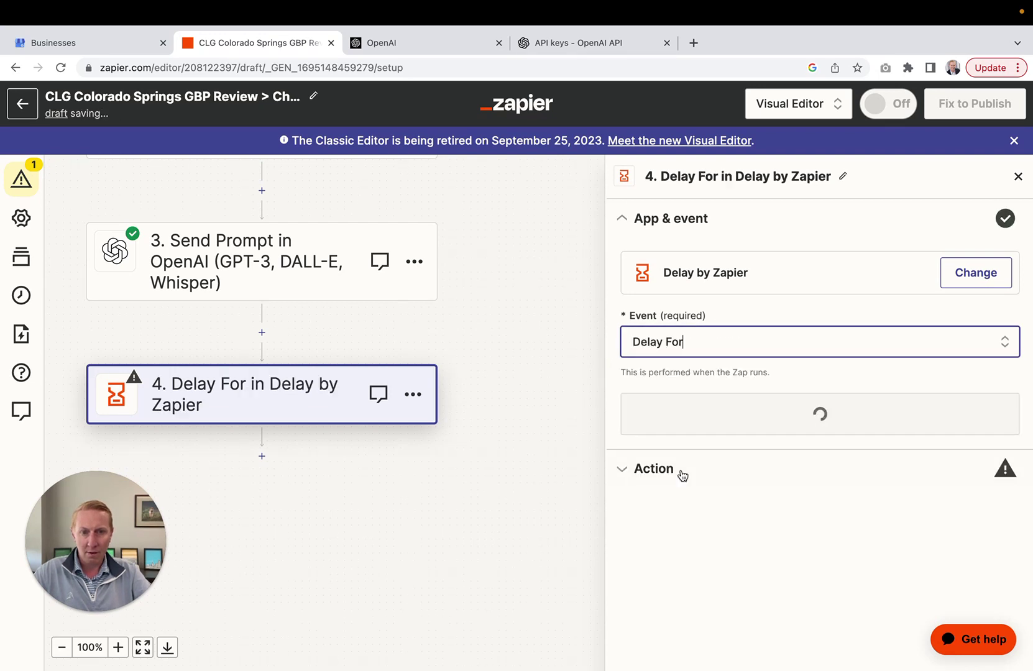
pyautogui.click(720, 422)
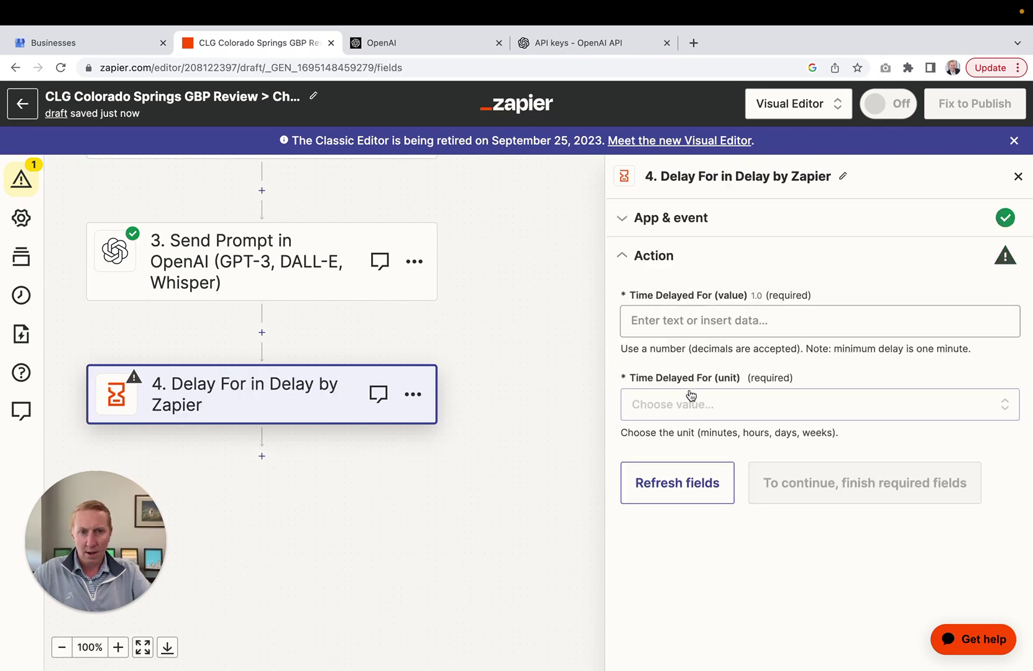
# Set the Delay For step's time to 93 minutes
pyautogui.click(671, 320)
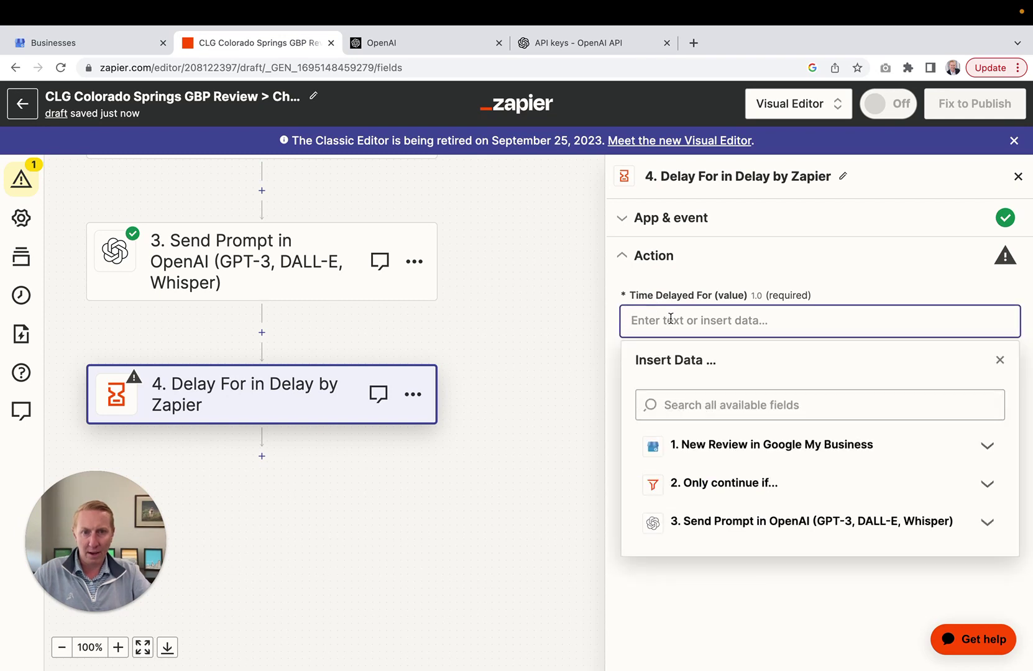
pyautogui.click(768, 261)
pyautogui.click(695, 412)
pyautogui.click(676, 553)
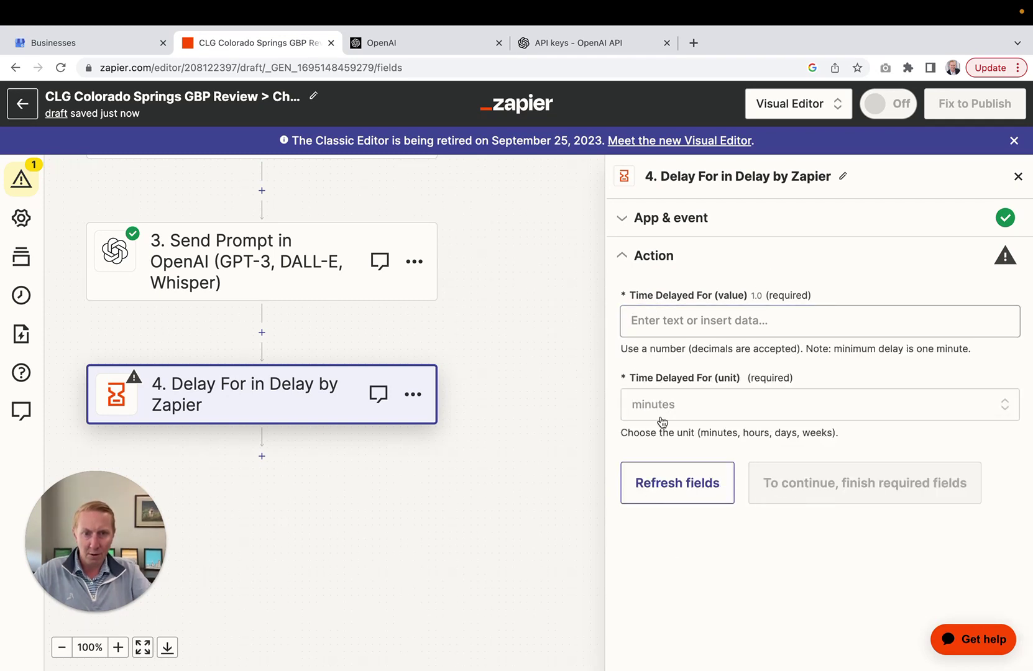
pyautogui.click(662, 319)
pyautogui.write('93')
pyautogui.click(739, 272)
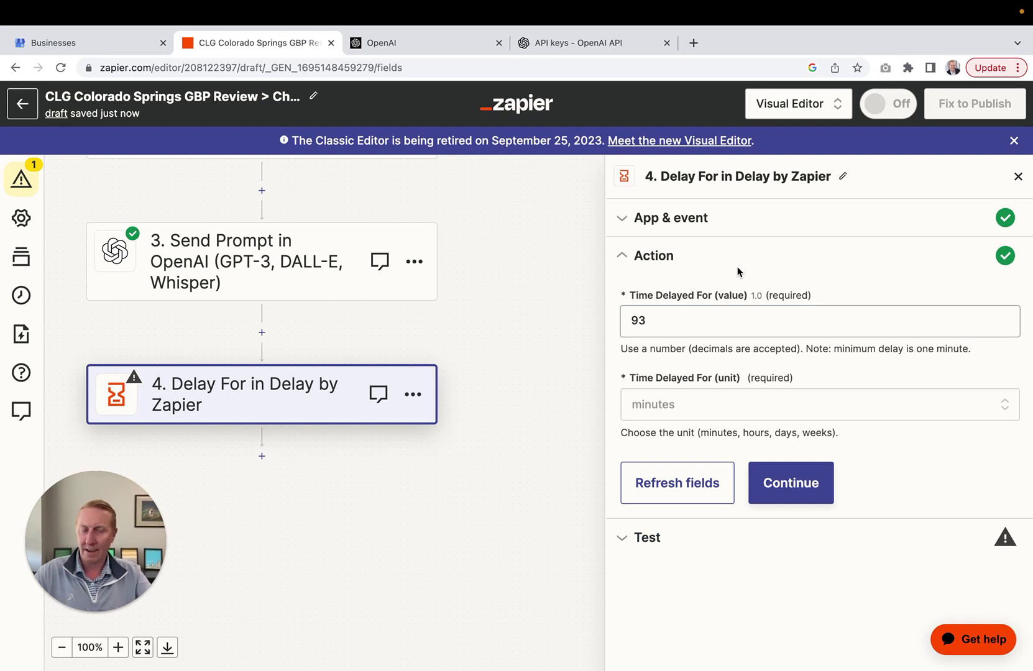
# Continue to the Delay For step's test, run it, review the returned data and retest the step
pyautogui.click(797, 487)
pyautogui.scroll(-1, 777, 559)
pyautogui.click(749, 663)
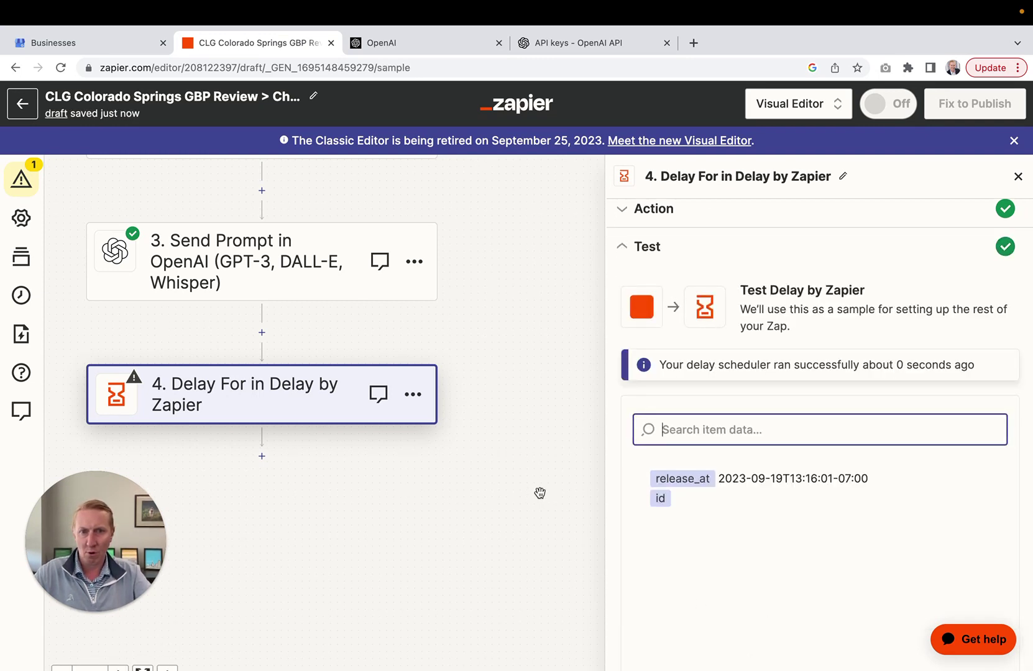
pyautogui.scroll(-2, 771, 459)
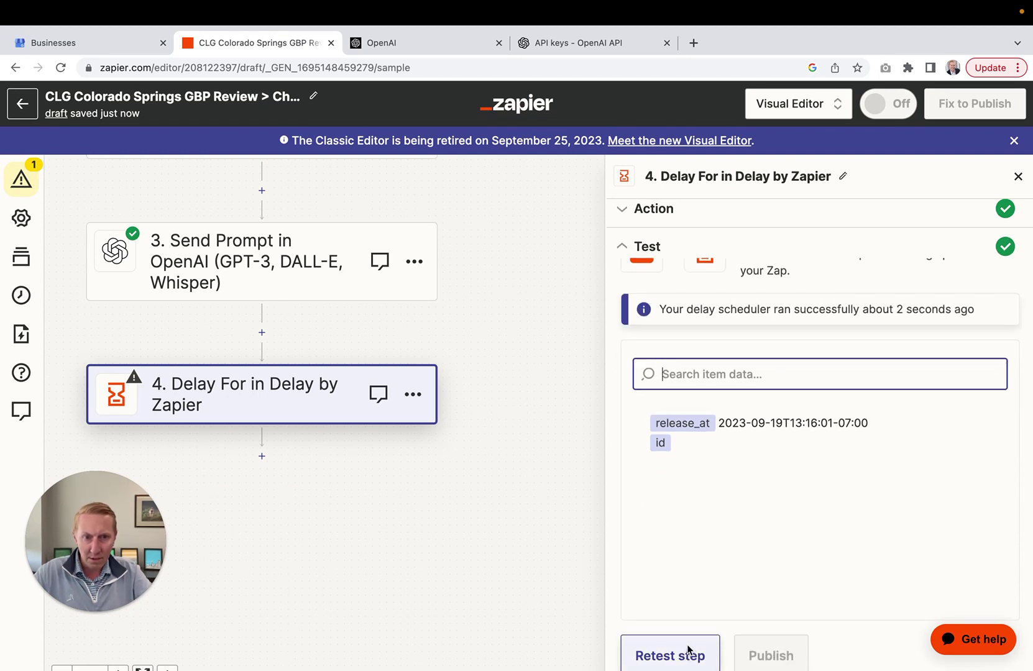
pyautogui.scroll(2, 723, 431)
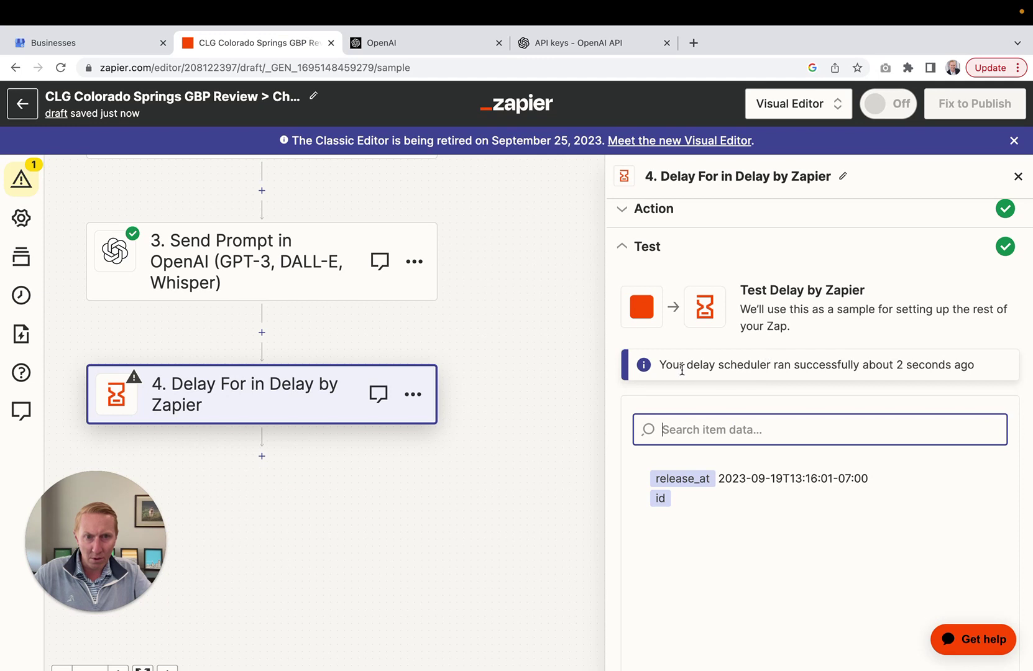
pyautogui.moveTo(687, 365); pyautogui.dragTo(800, 366)
pyautogui.click(921, 364)
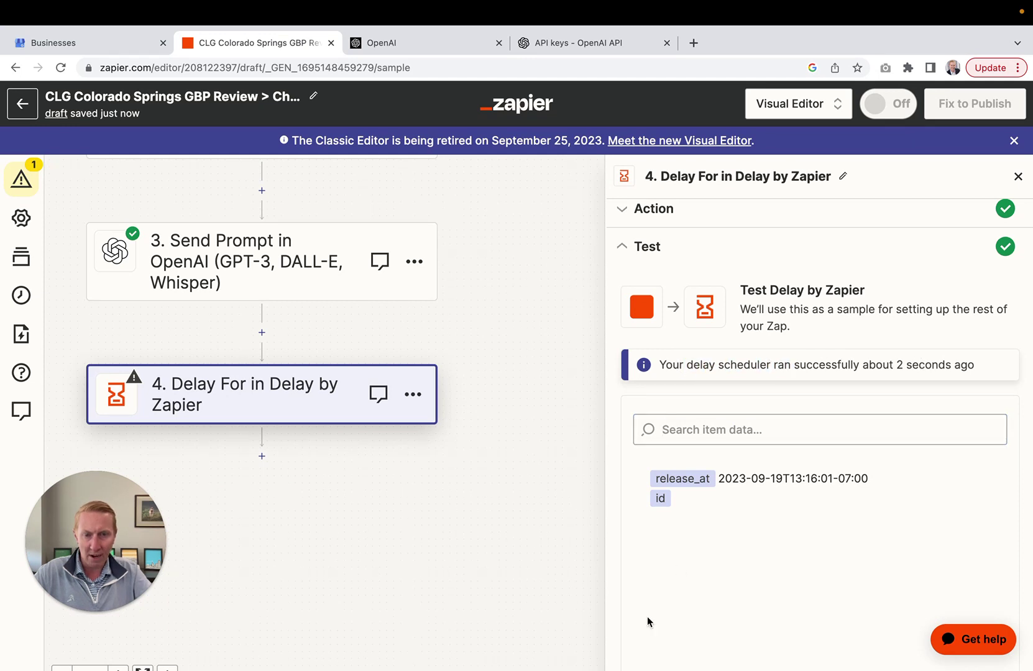
pyautogui.scroll(-2, 669, 577)
pyautogui.click(669, 658)
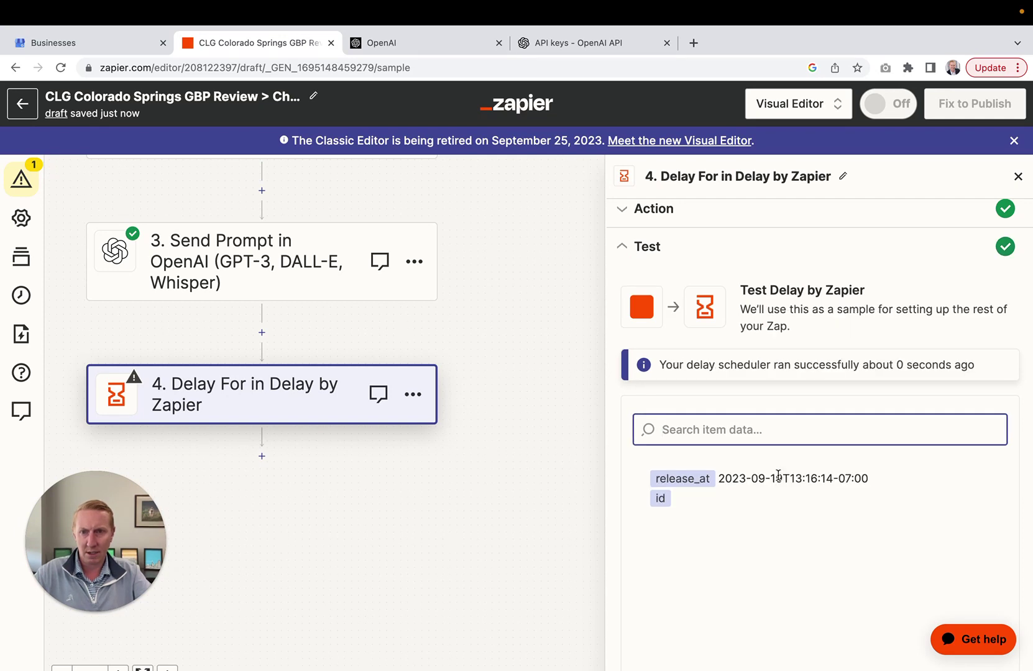
pyautogui.scroll(-2, 781, 476)
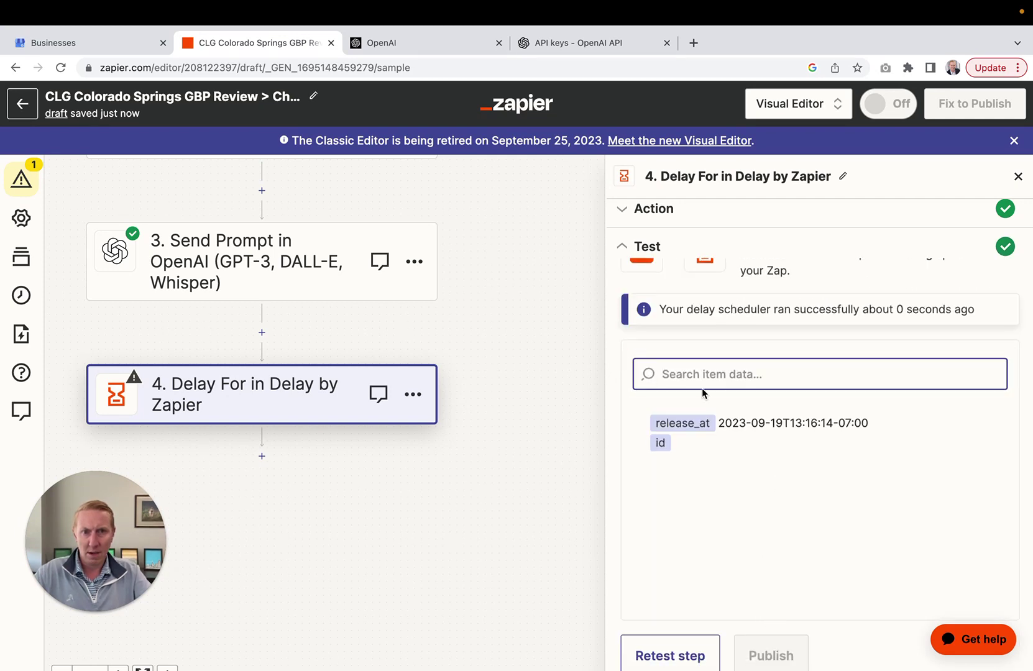
# Add an action after the Delay For step and choose Google My Business as its app
pyautogui.click(262, 454)
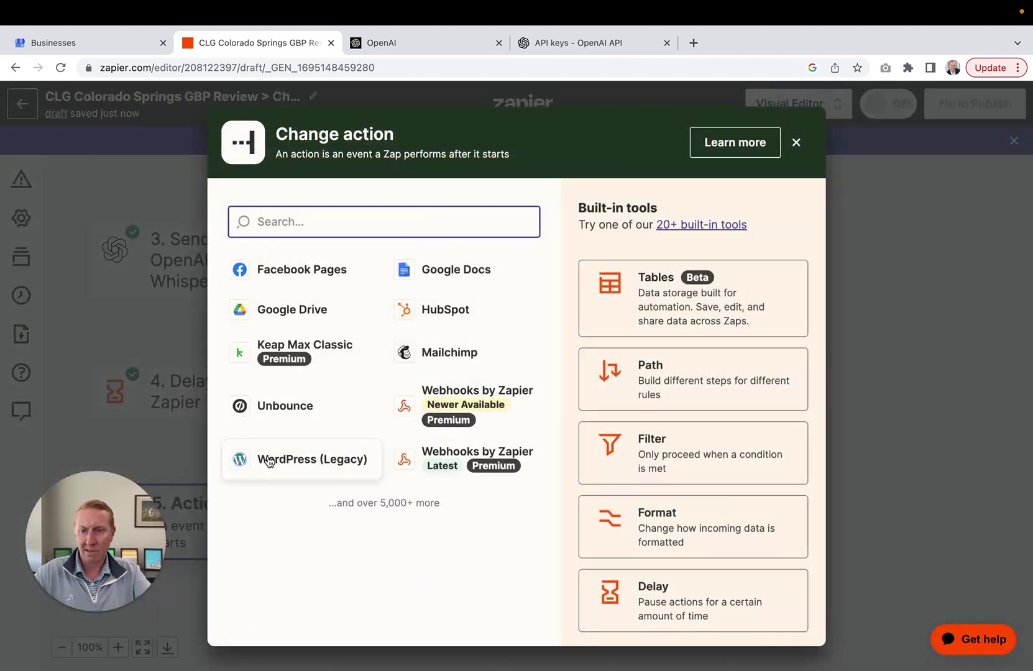
pyautogui.click(160, 323)
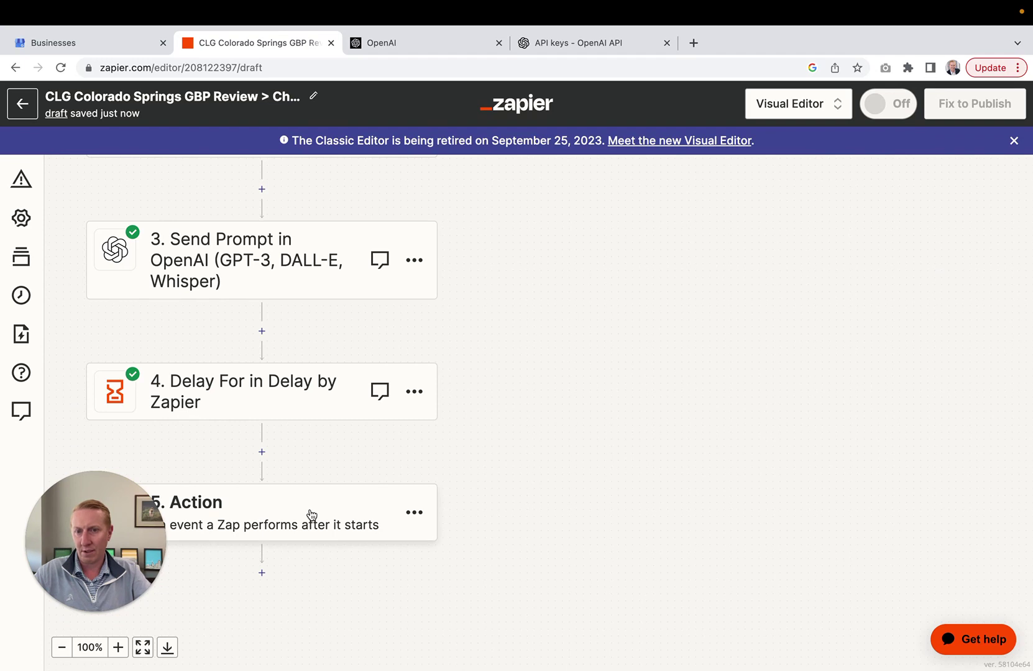
pyautogui.click(265, 527)
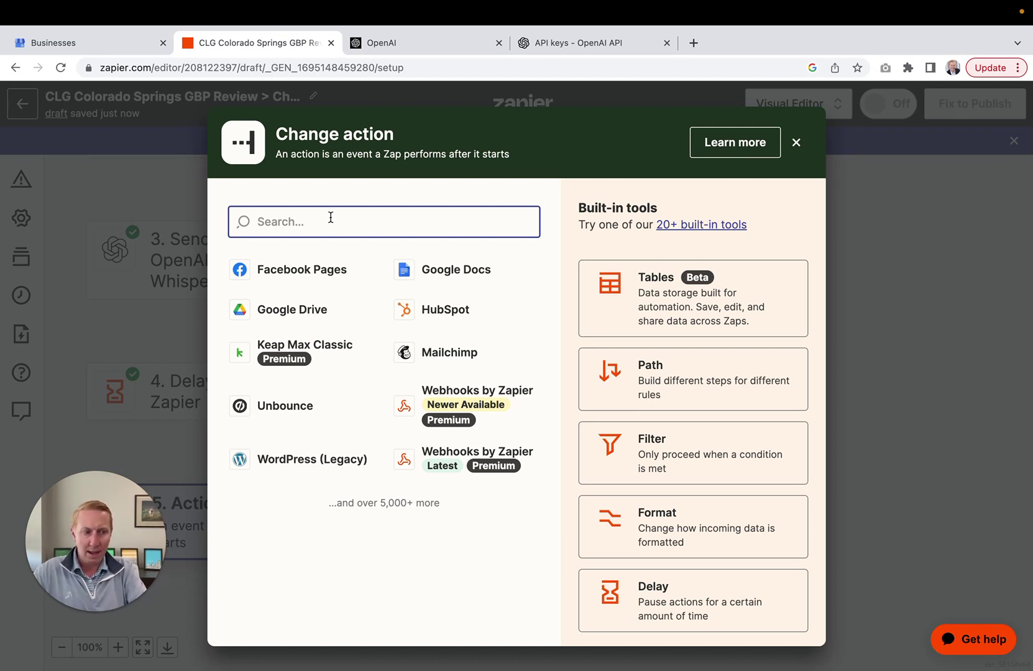
pyautogui.write('goog')
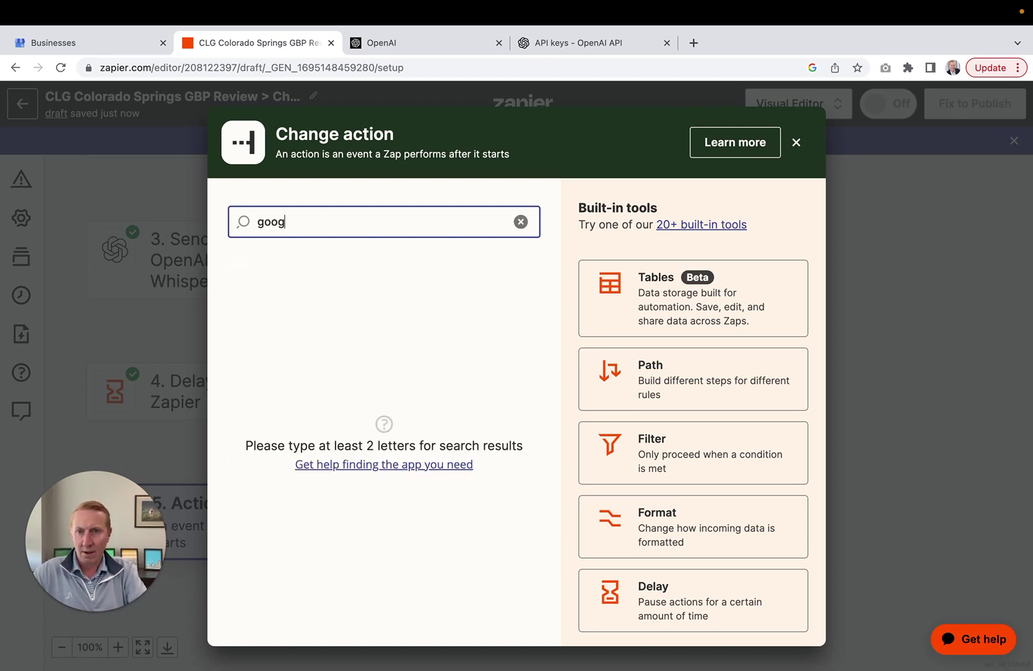
pyautogui.write('le my')
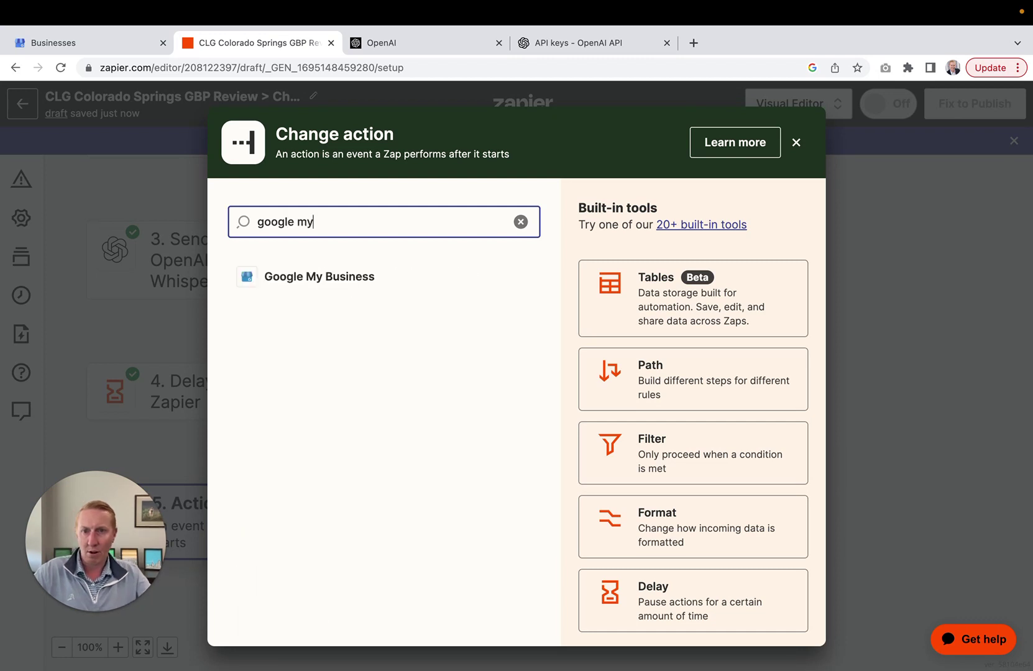
pyautogui.click(362, 278)
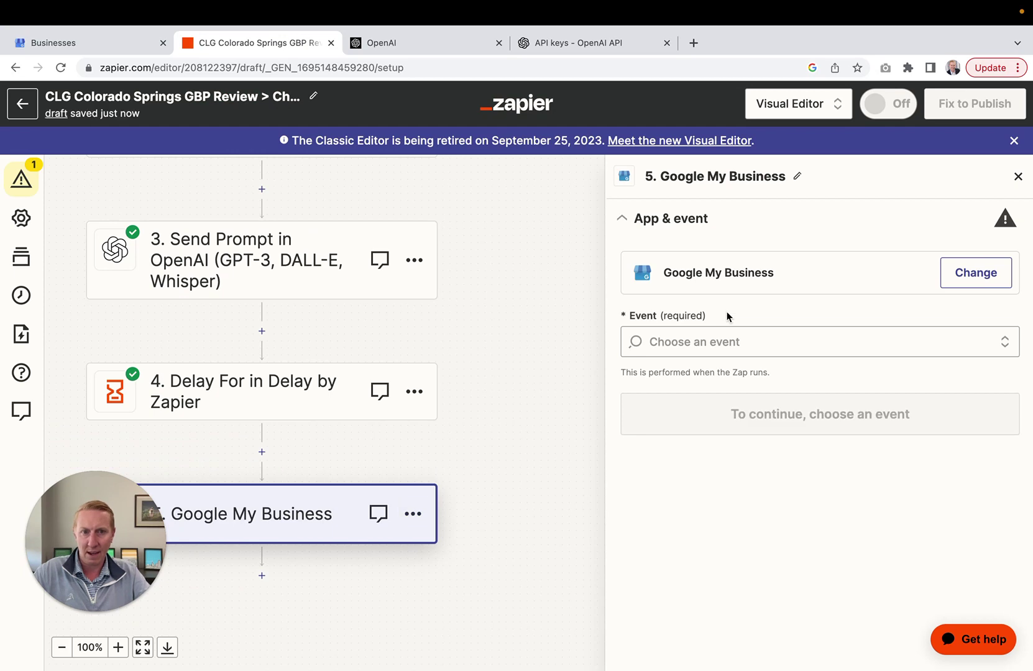
# Set the Google My Business event to Create Reply and continue with the connected account to the action fields
pyautogui.click(648, 340)
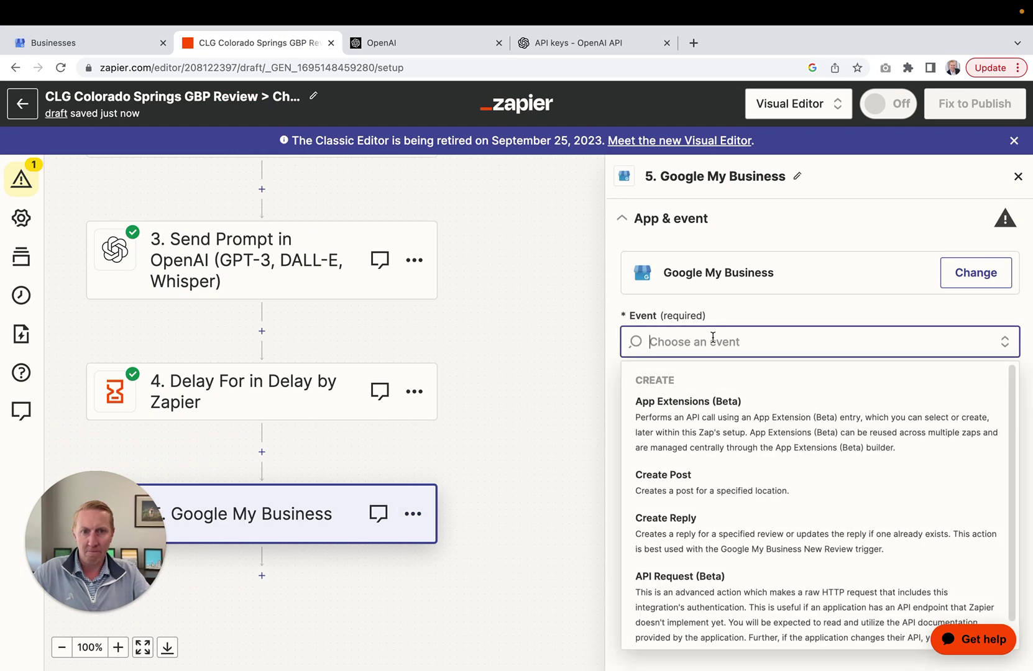
pyautogui.click(730, 528)
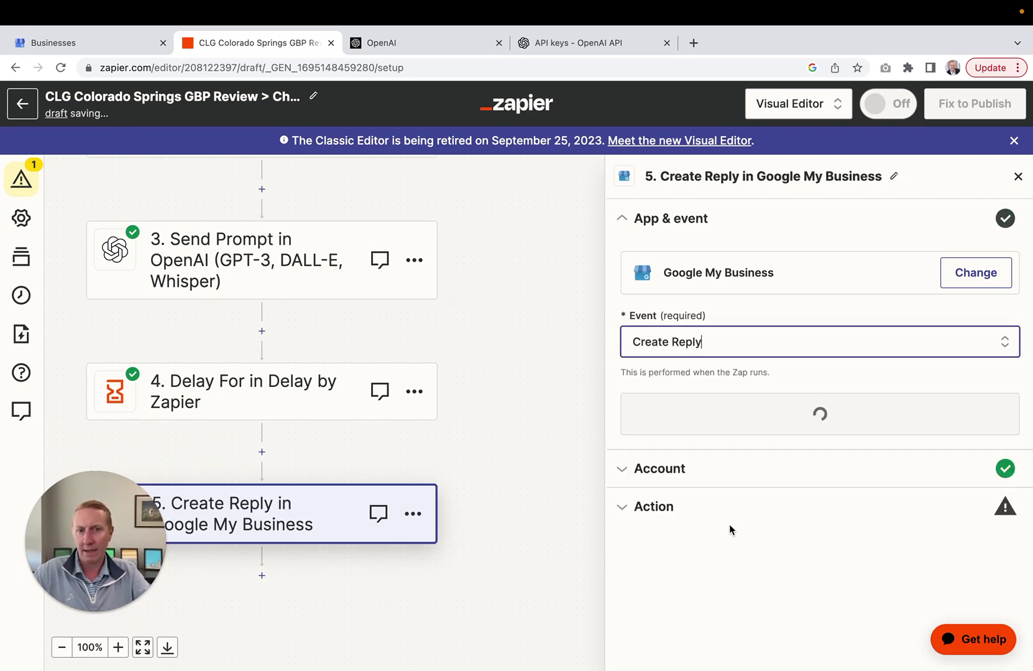
pyautogui.click(740, 411)
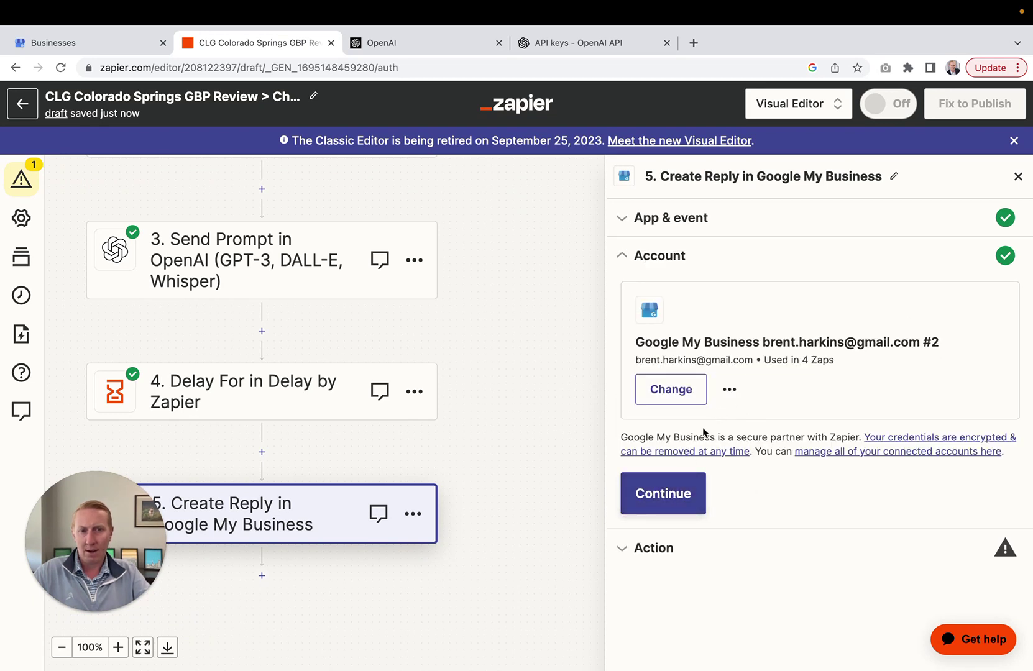
pyautogui.click(679, 496)
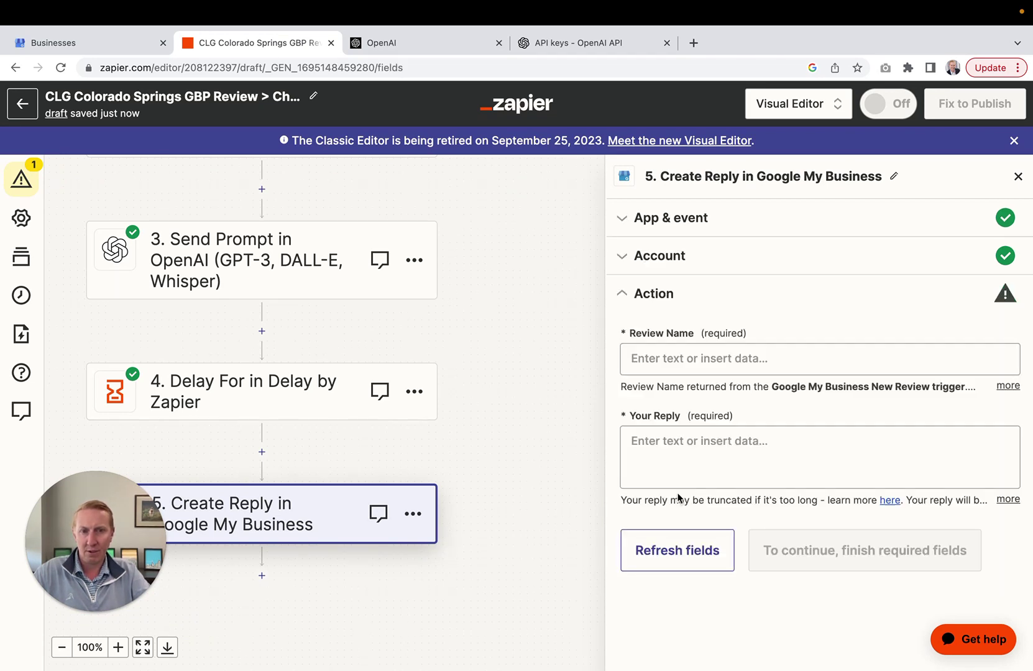
# Fill the Create Reply step's Review Name with the Review Name data from the New Review trigger
pyautogui.click(686, 366)
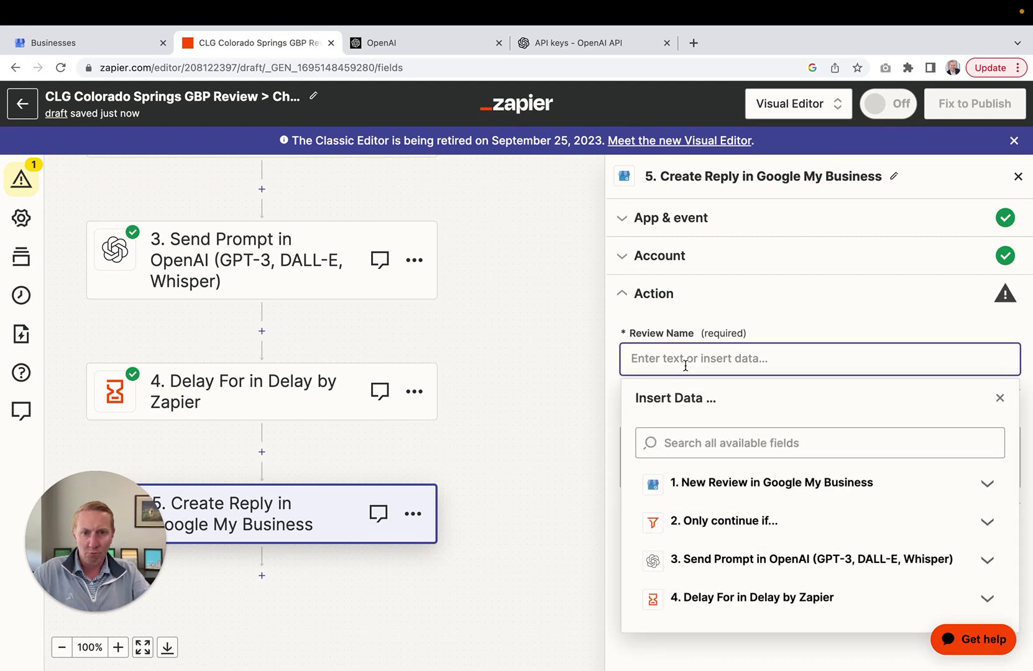
pyautogui.click(743, 485)
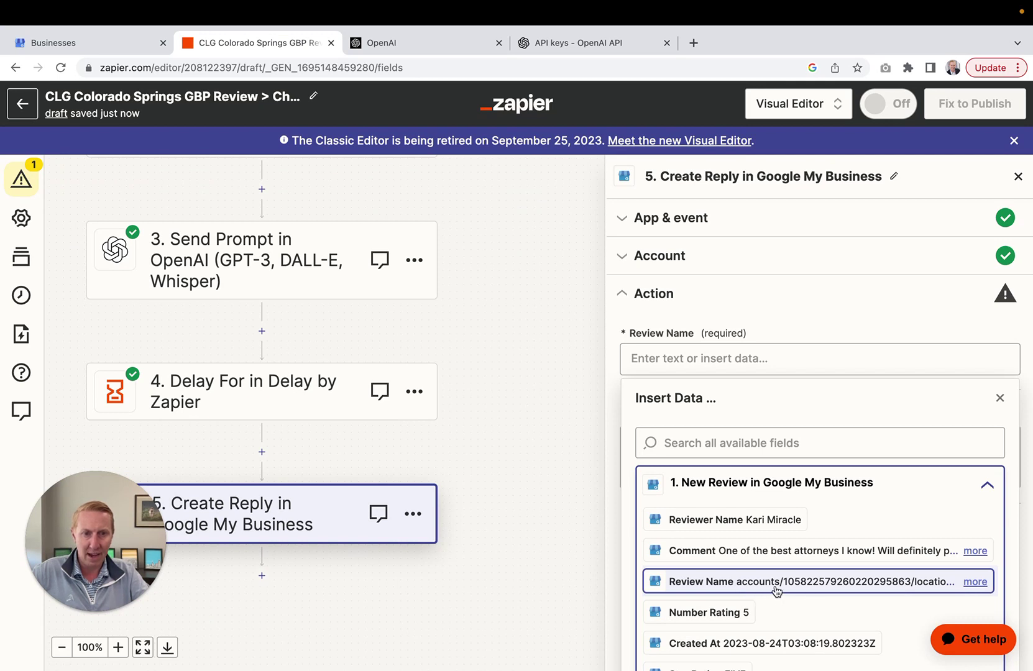
pyautogui.click(831, 584)
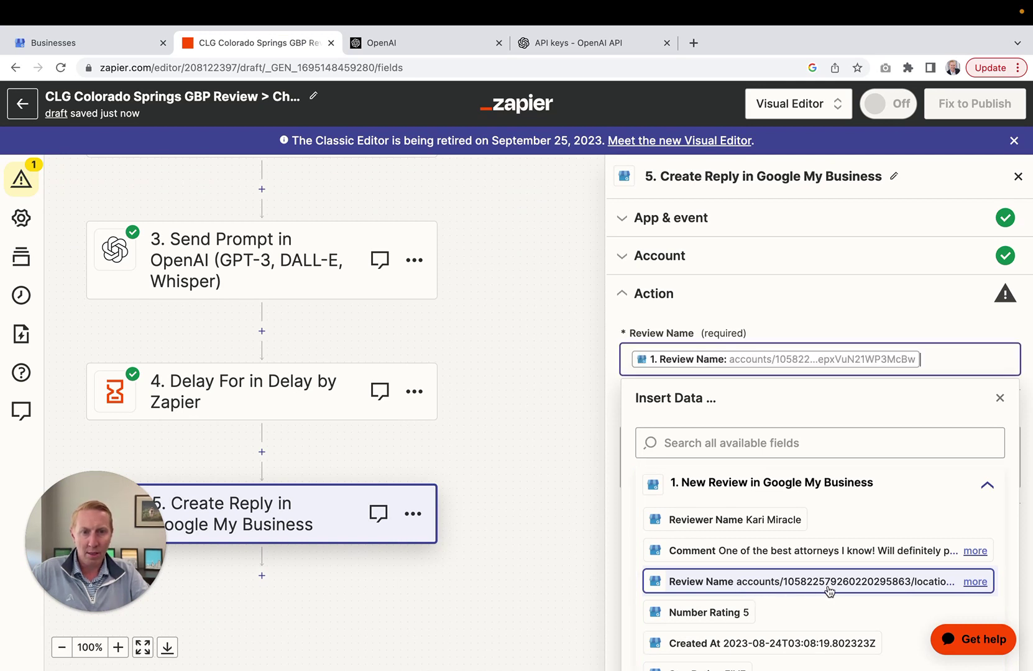
pyautogui.click(614, 386)
# Fill Your Reply with the Response data from the OpenAI Send Prompt step
pyautogui.click(693, 449)
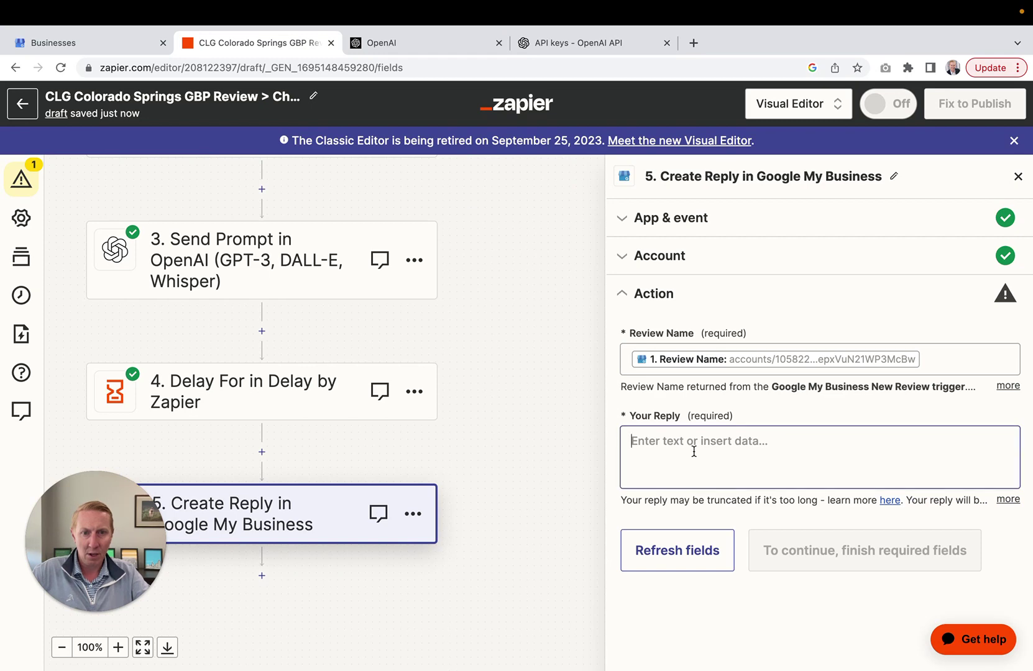
pyautogui.scroll(-1, 709, 559)
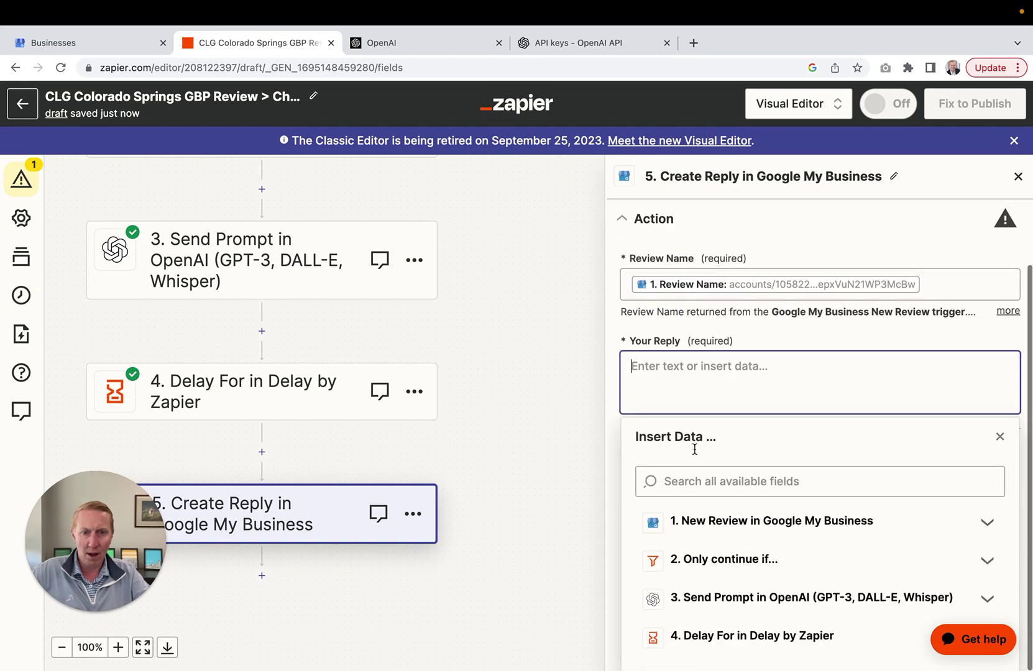
pyautogui.click(712, 600)
pyautogui.scroll(-4, 715, 542)
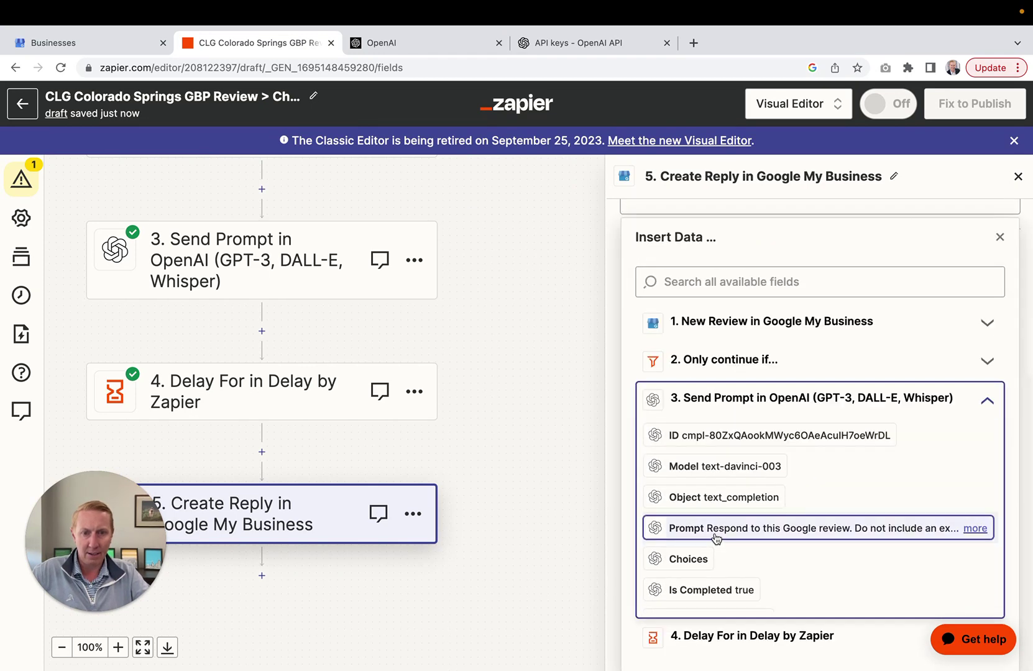
pyautogui.scroll(-5, 720, 540)
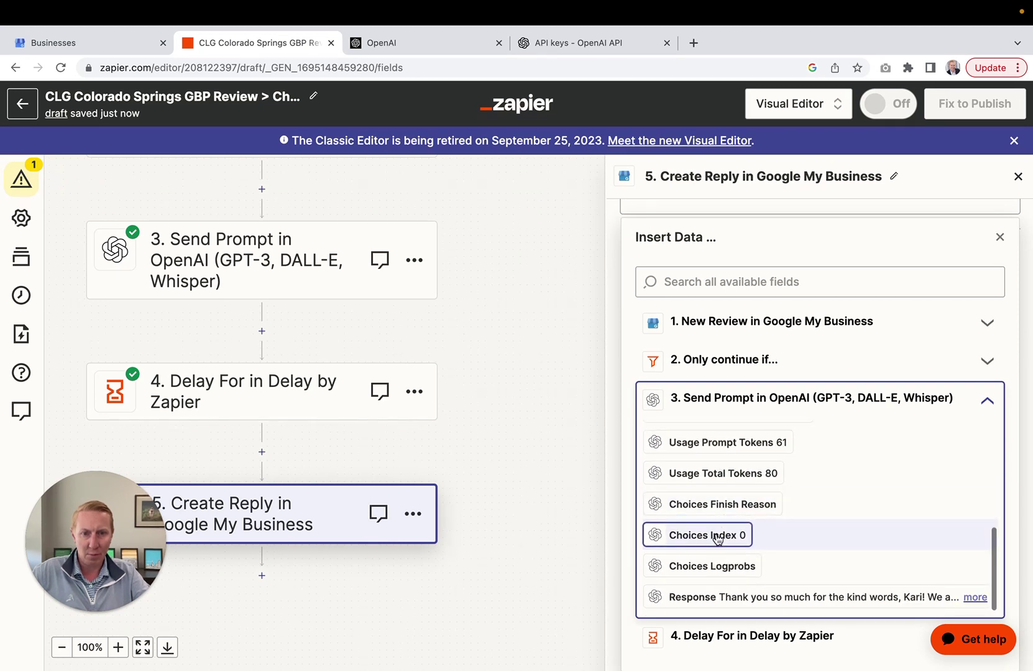
pyautogui.click(721, 599)
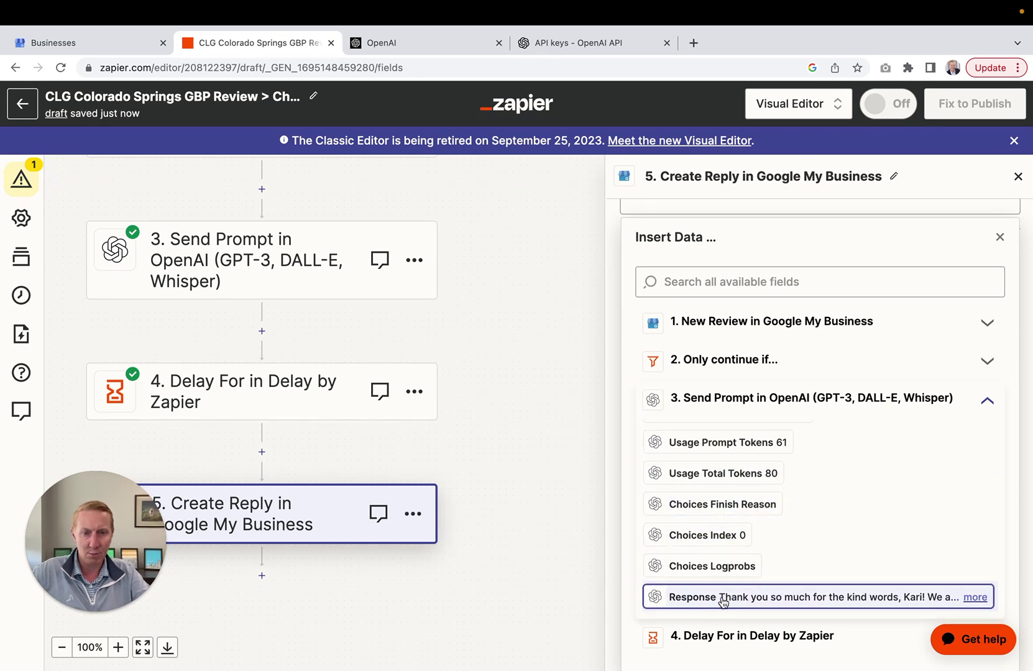
pyautogui.click(617, 506)
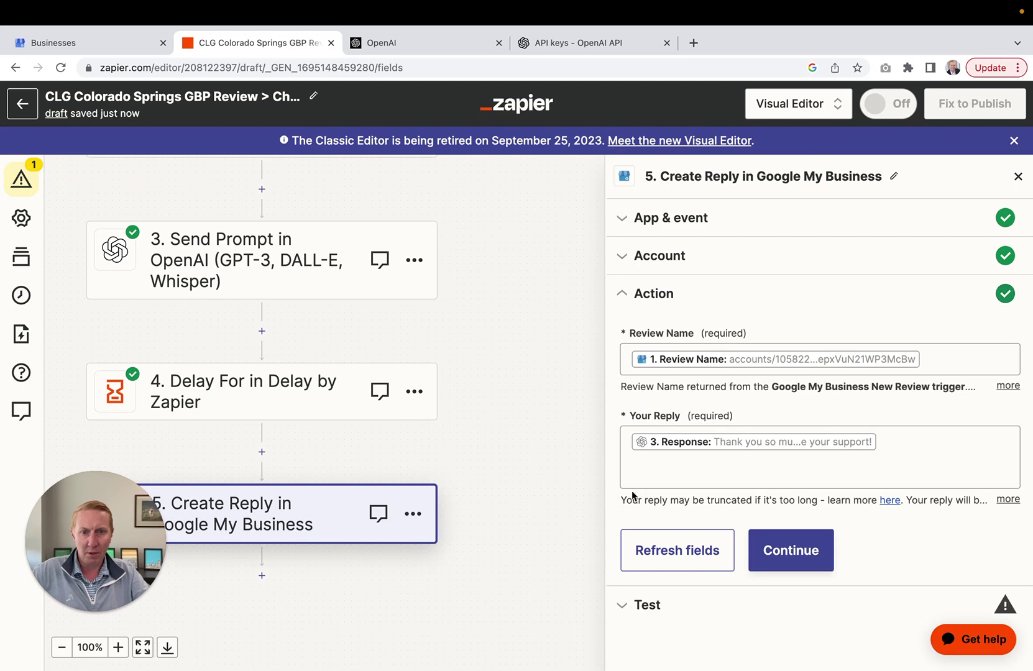
# Continue to the Create Reply step's test, skip the test and publish the Zap
pyautogui.click(788, 551)
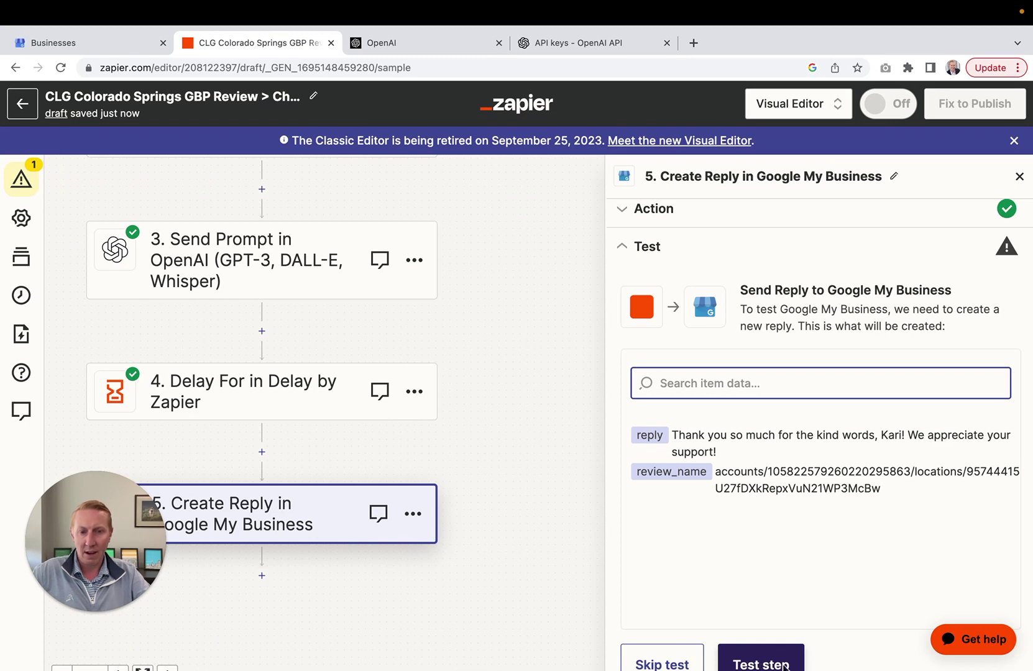
pyautogui.click(670, 664)
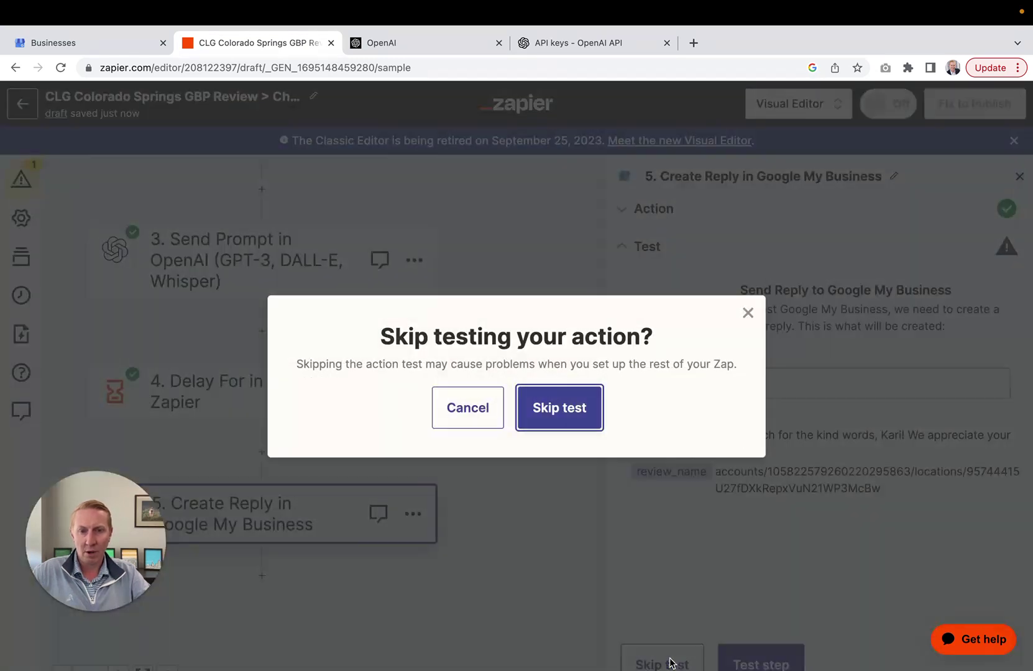
pyautogui.click(540, 418)
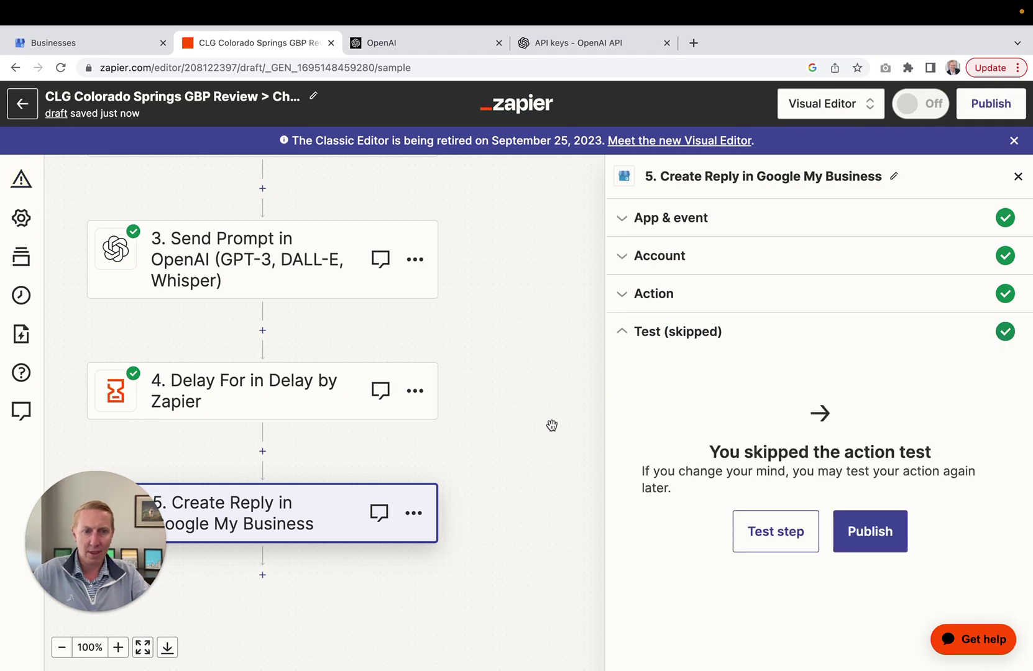
pyautogui.click(861, 533)
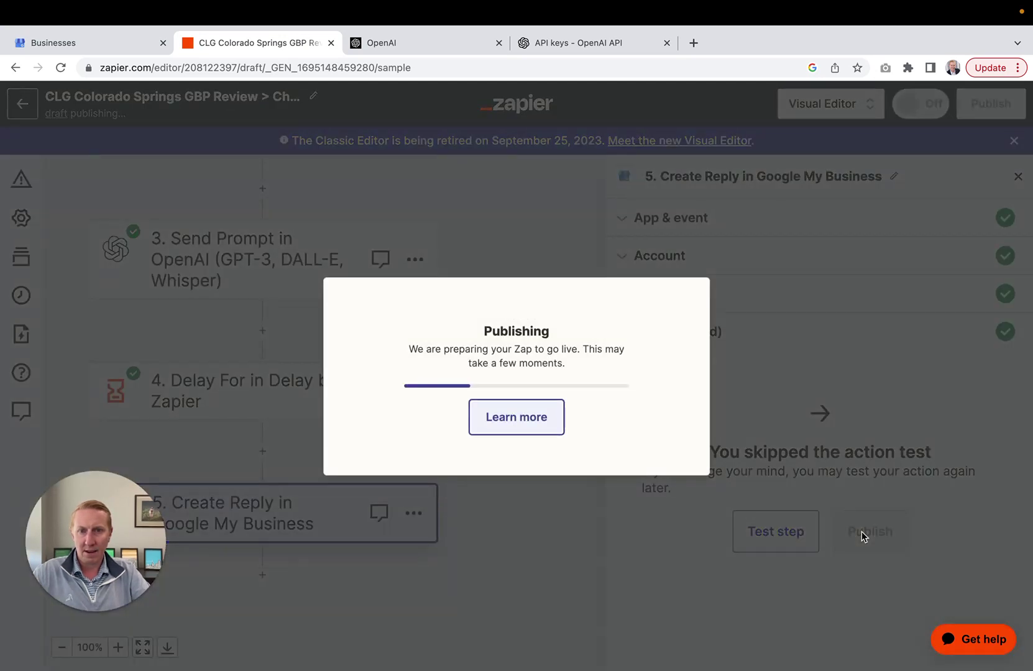